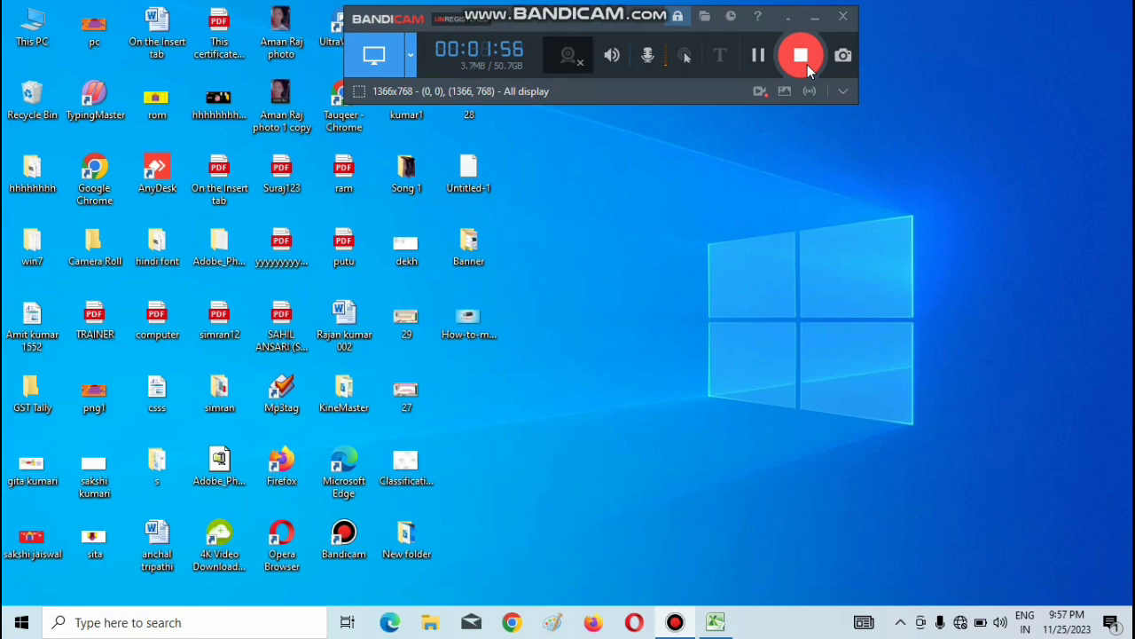
Launch Excel through the Windows Run dialog with the command EXCEL and dismiss the Office activation wizard.
key(super+r)
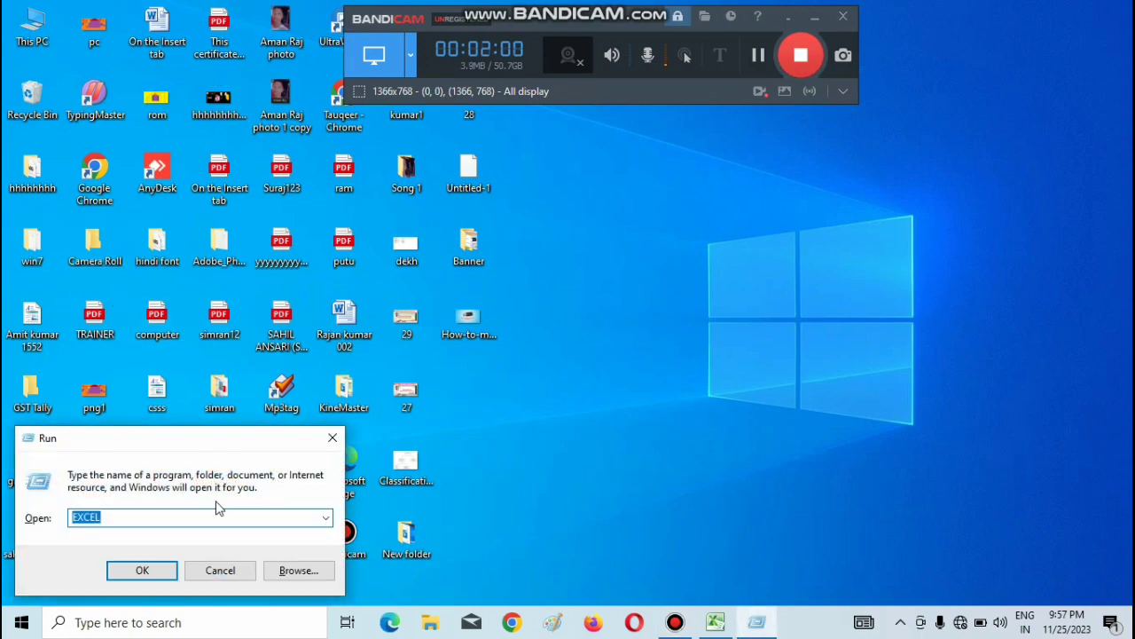
drag(179, 448, 717, 228)
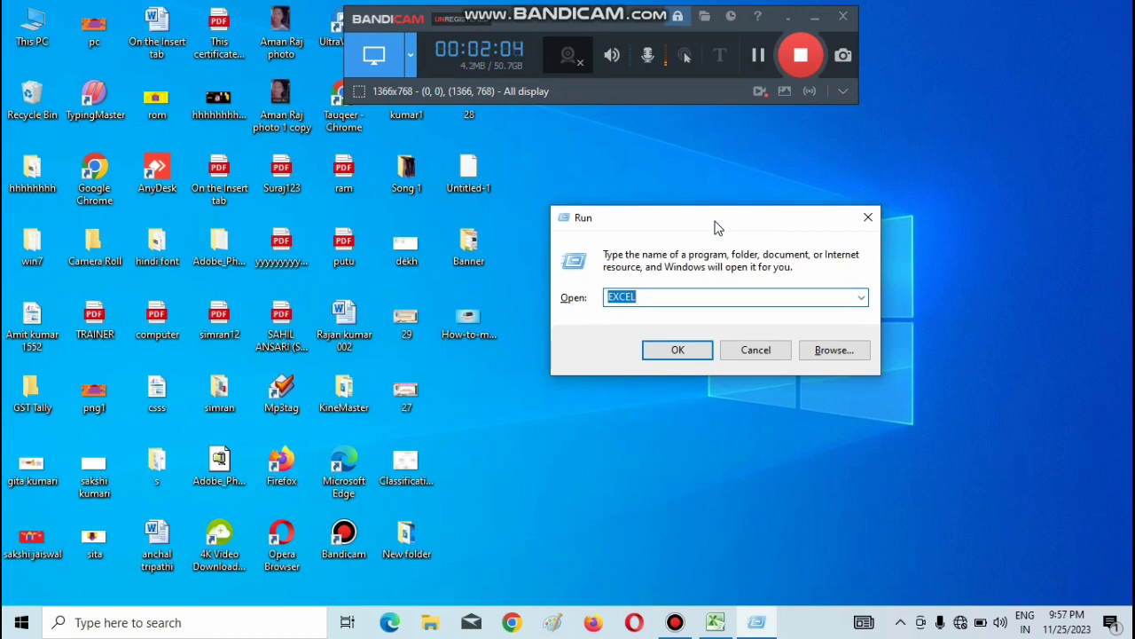
click(659, 357)
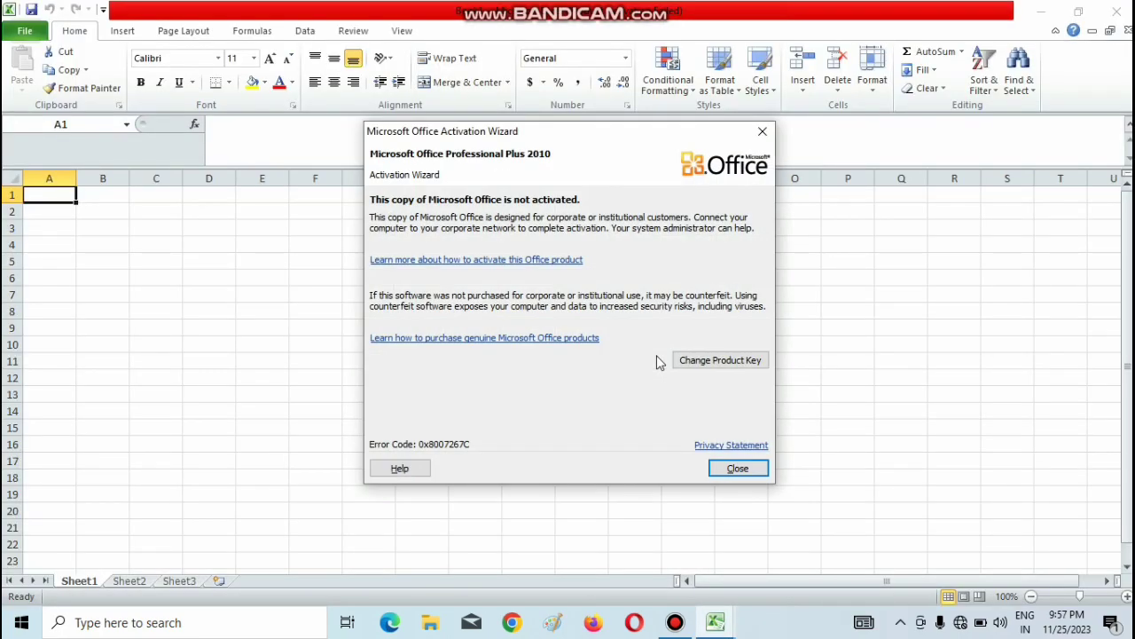
click(719, 467)
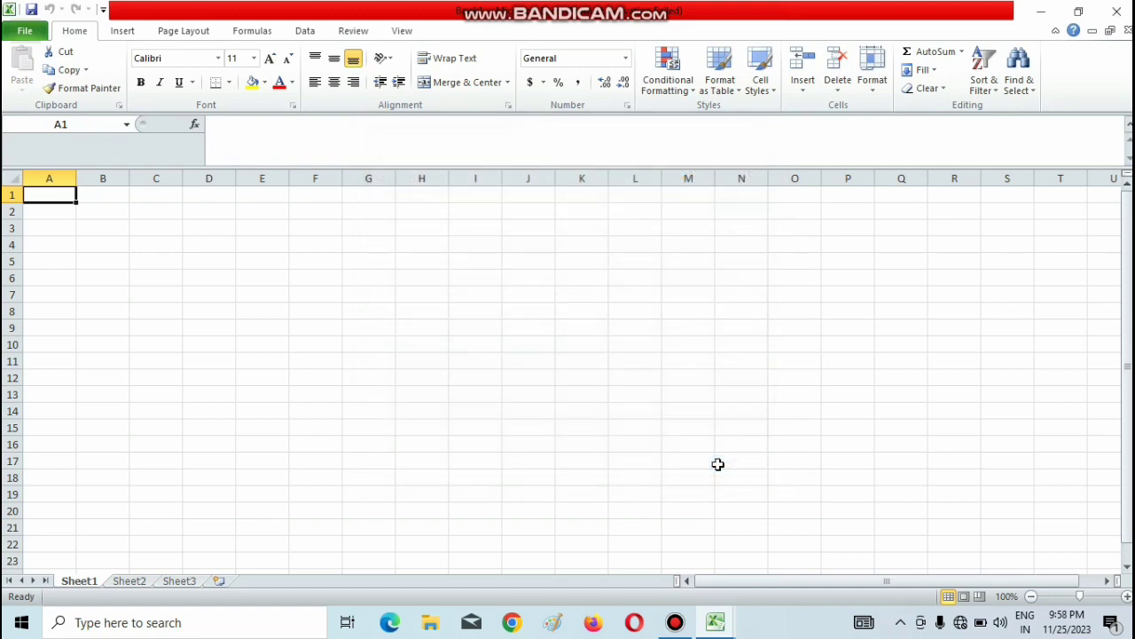
click(30, 32)
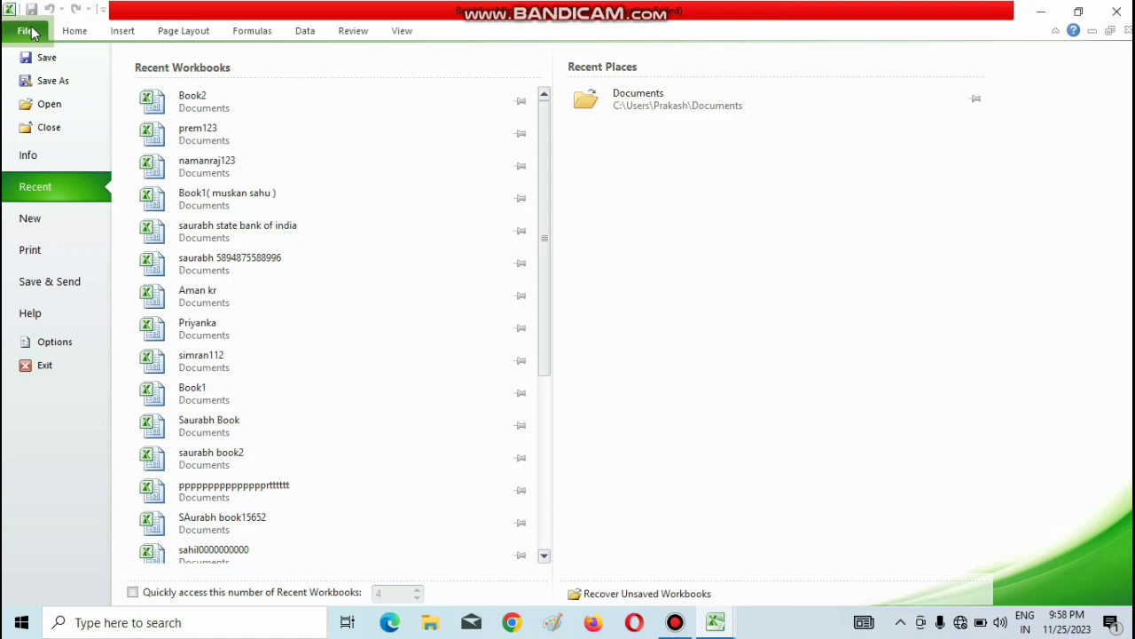
click(91, 31)
Practise selecting blocks of cells on Sheet1, covering D5:S19, D4:S21 and D4:S20.
click(192, 263)
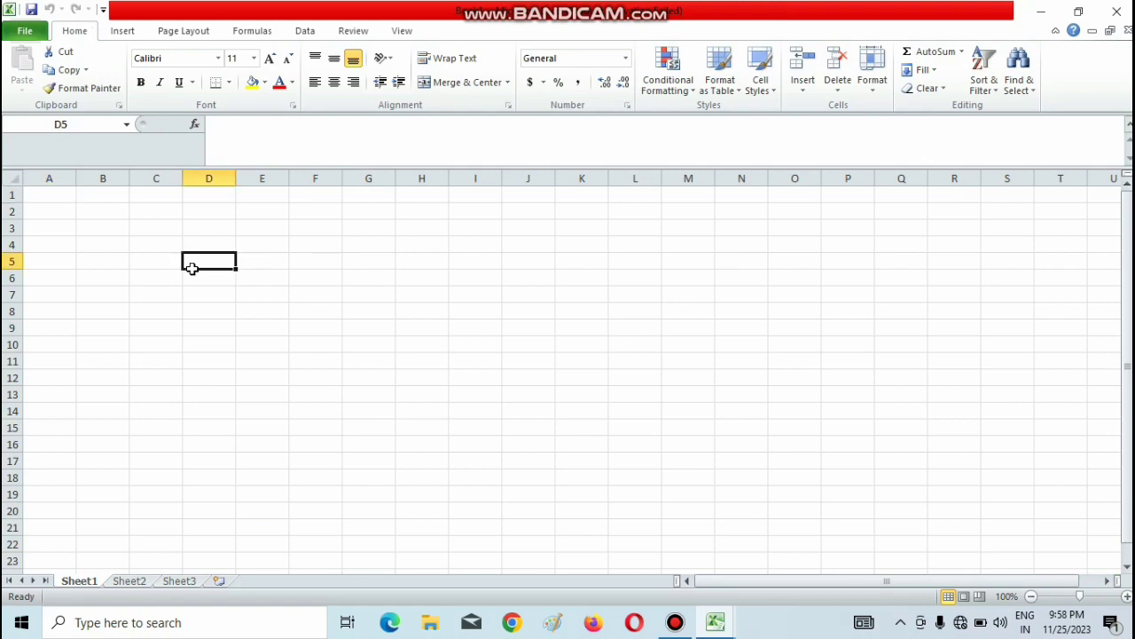
drag(198, 258, 1003, 502)
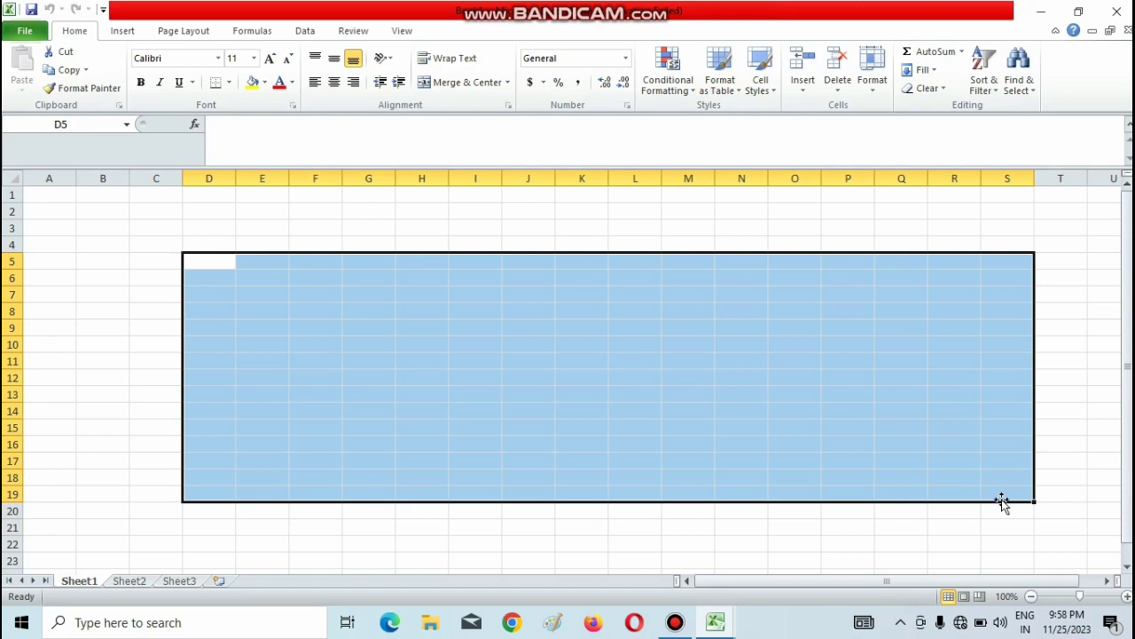
click(205, 245)
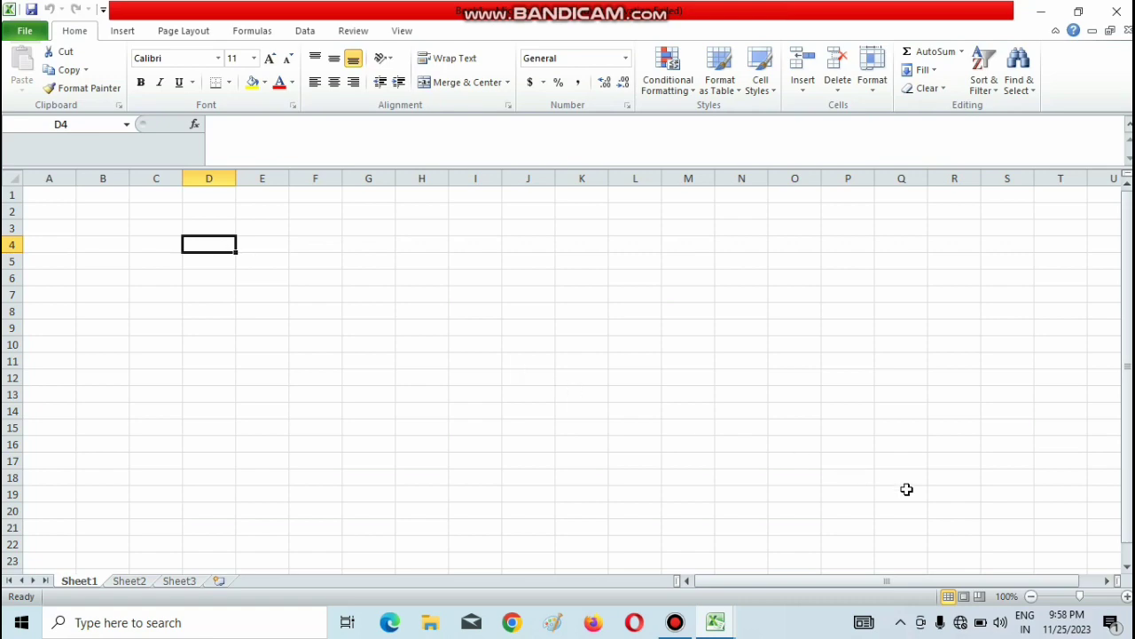
shift+click(1001, 525)
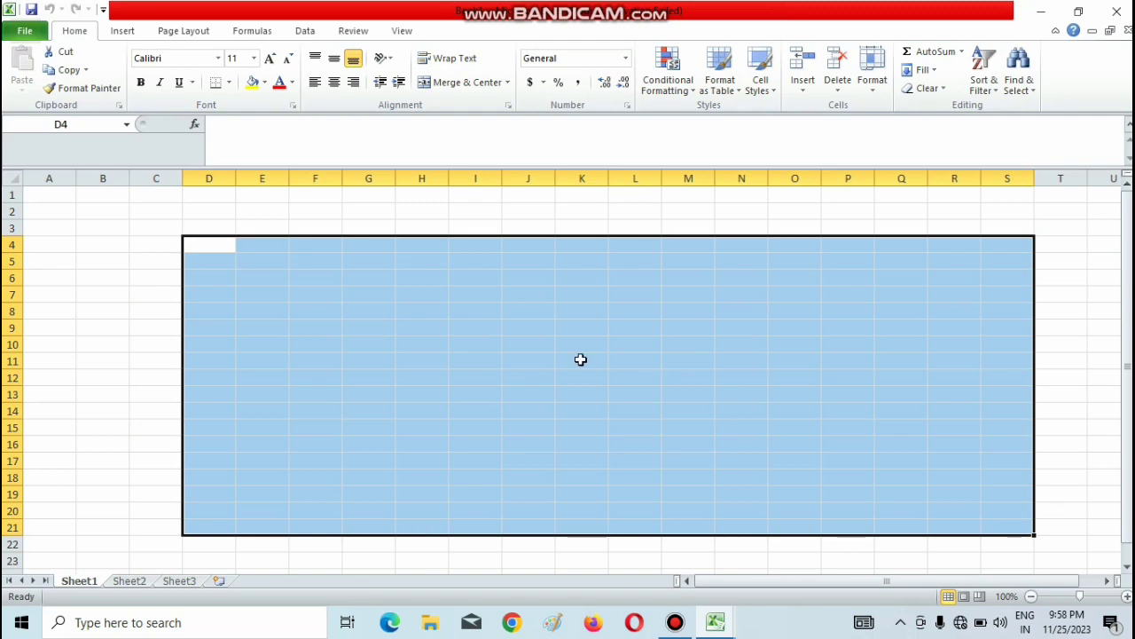
click(202, 240)
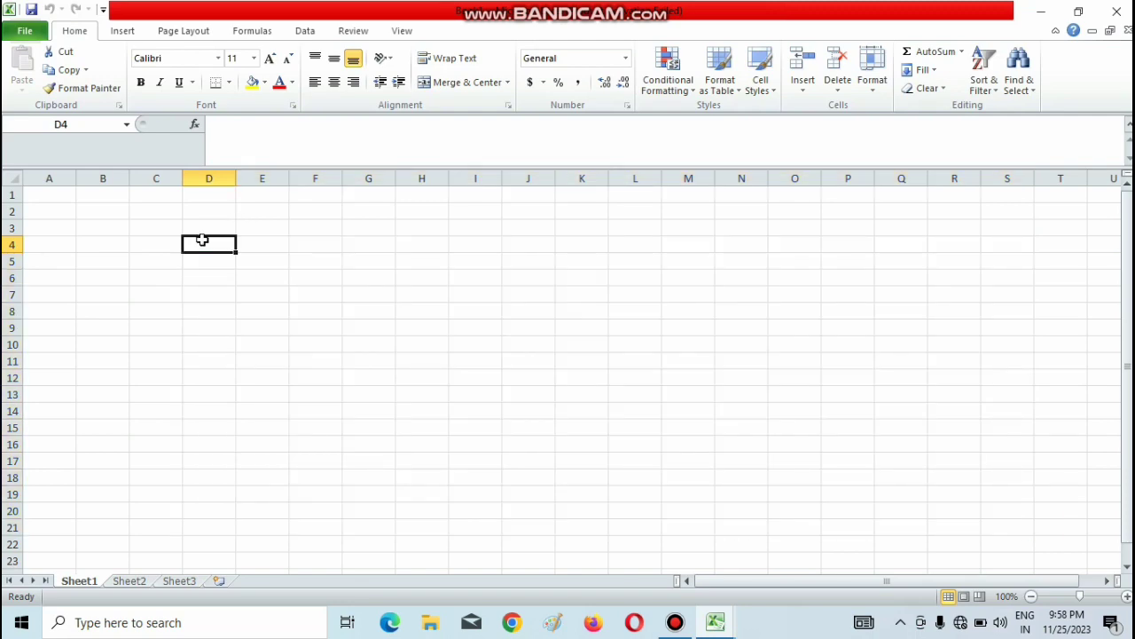
drag(202, 239, 1021, 446)
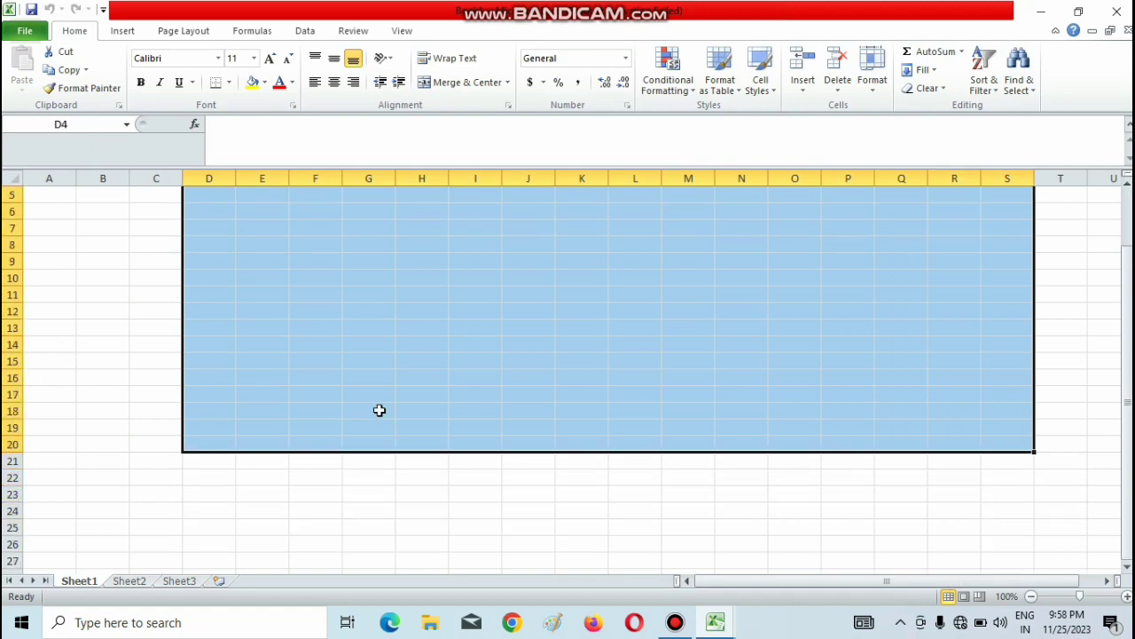
Fill the whole range E7:R24 with the number 95075 in a single entry.
click(263, 229)
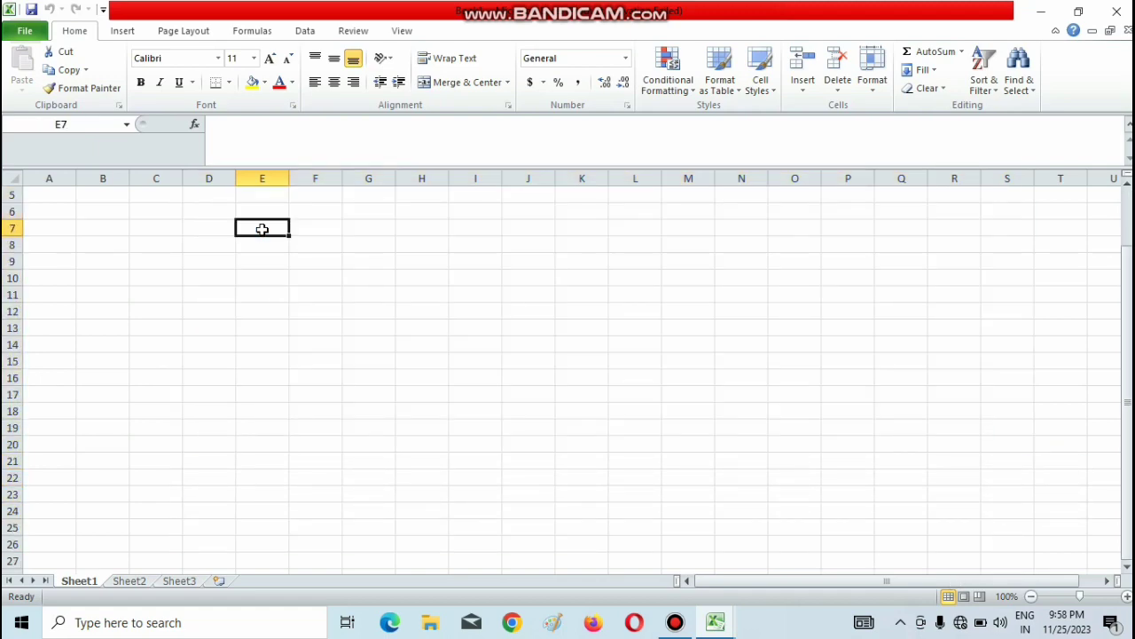
key(shift+Right)
key(shift+Right)
key(shift+Right)
key(shift+Right)
key(shift+Right)
key(shift+Right)
key(shift+Right)
key(shift+Right)
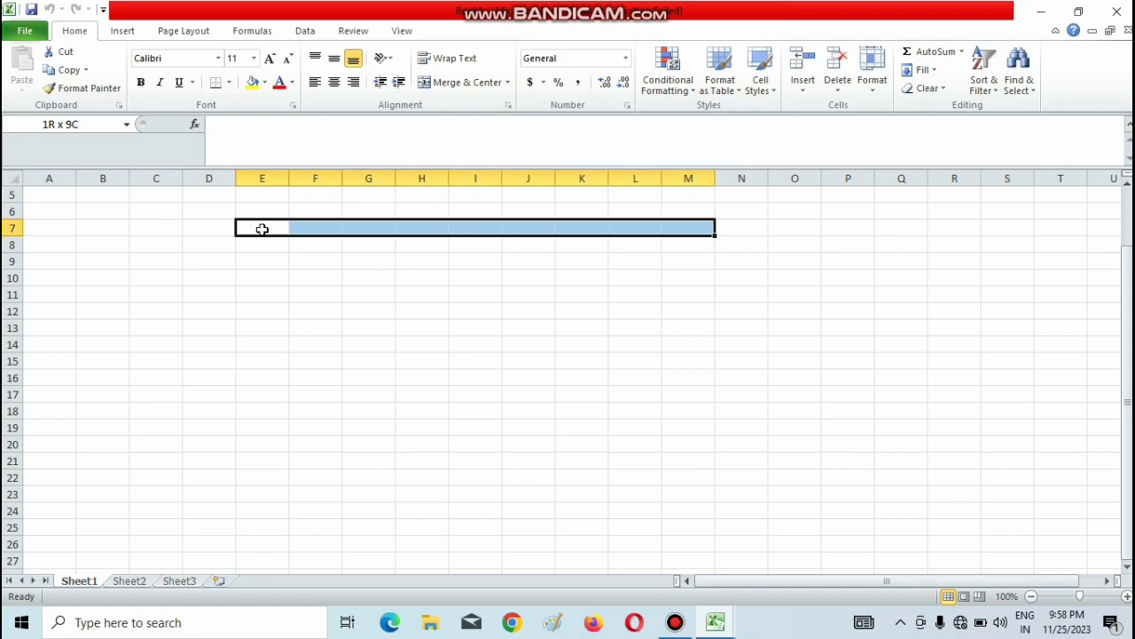
key(shift+Right)
key(shift+Right)
key(shift+Right)
key(shift+Right)
key(shift+Right)
key(shift+Down)
key(shift+Down)
key(shift+Down)
key(shift+Down)
key(shift+Down)
key(shift+Down)
key(shift+Down)
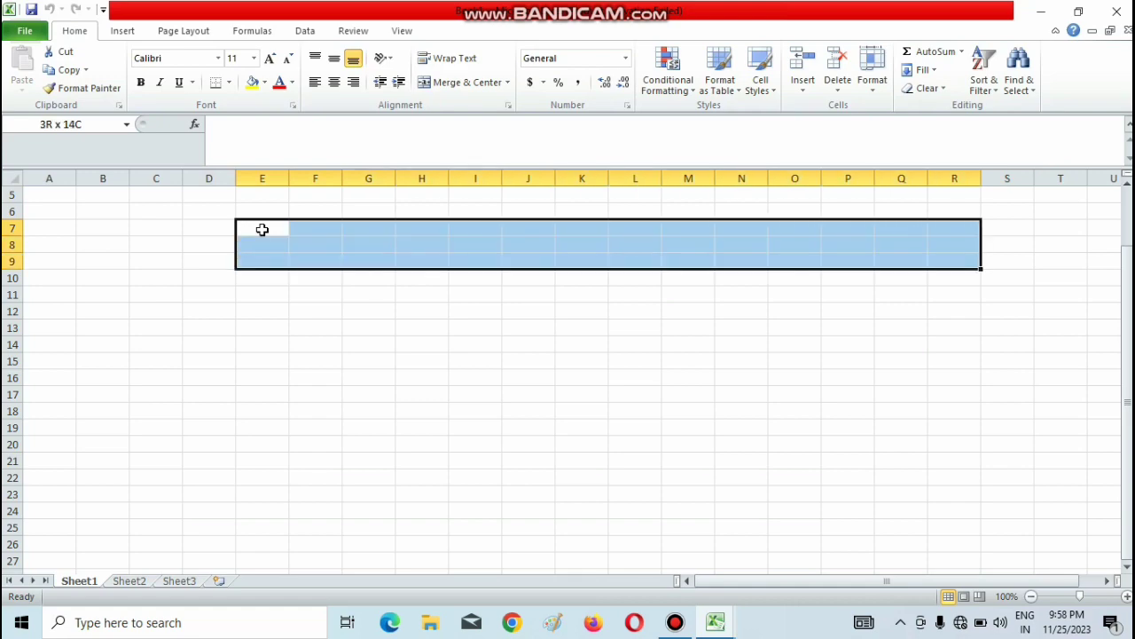
key(shift+Down)
key(shift+Down)
key(shift+Down)
key(shift+Down)
key(shift+Down)
key(shift+Down)
key(shift+Down)
key(shift+Down)
key(shift+Down)
key(shift+Down)
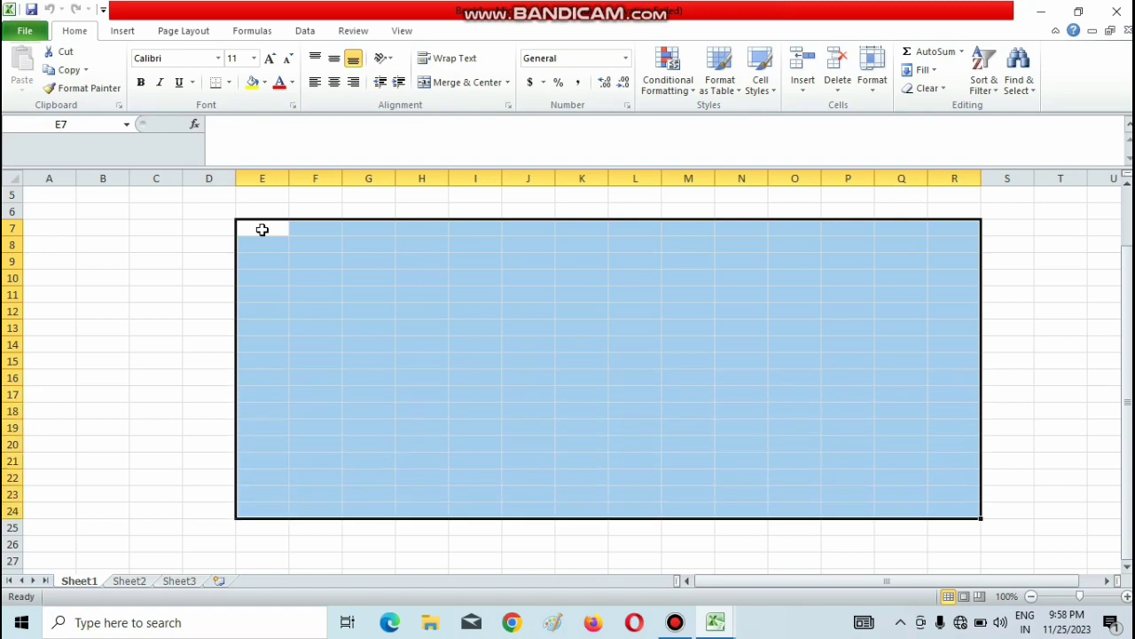
text(95075)
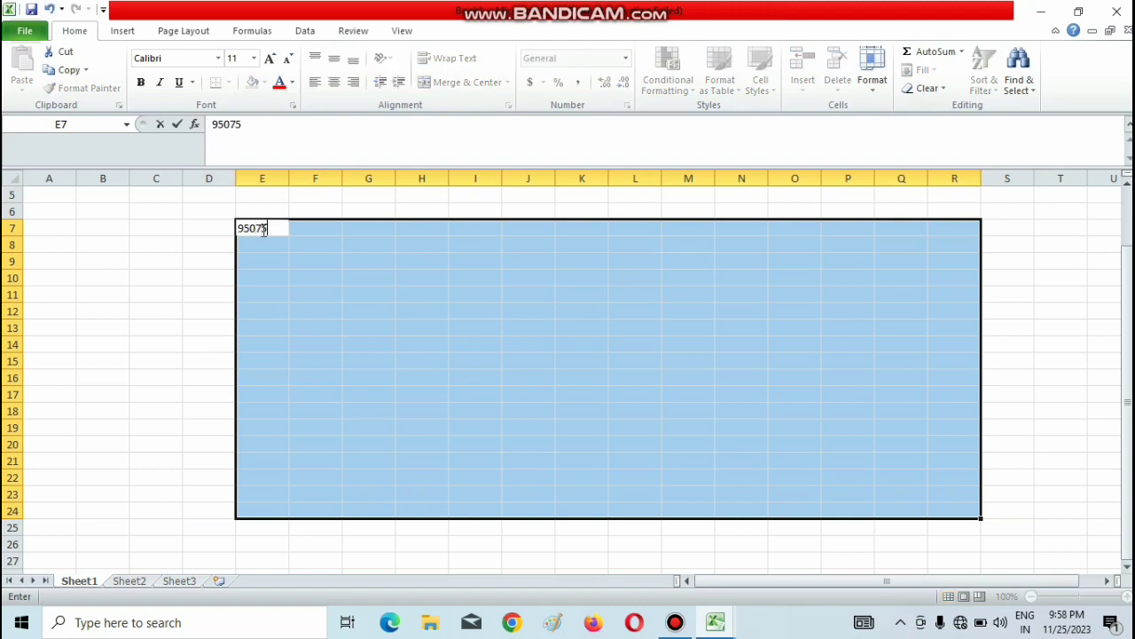
key(ctrl+Return)
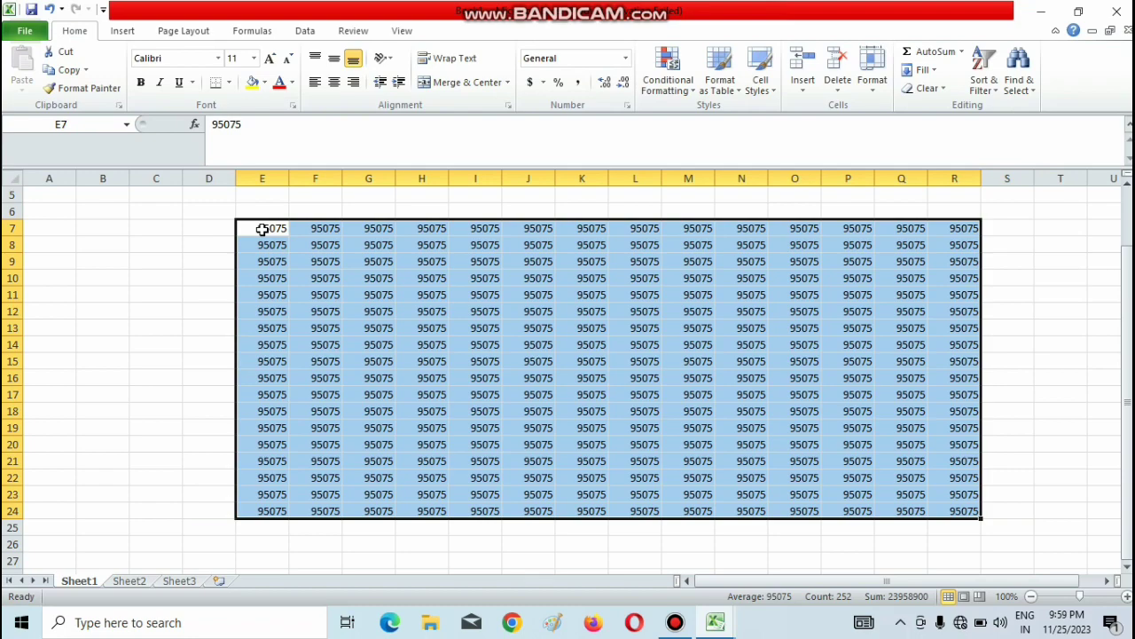
Clear the contents of range E7:R24 and deselect it.
key(Delete)
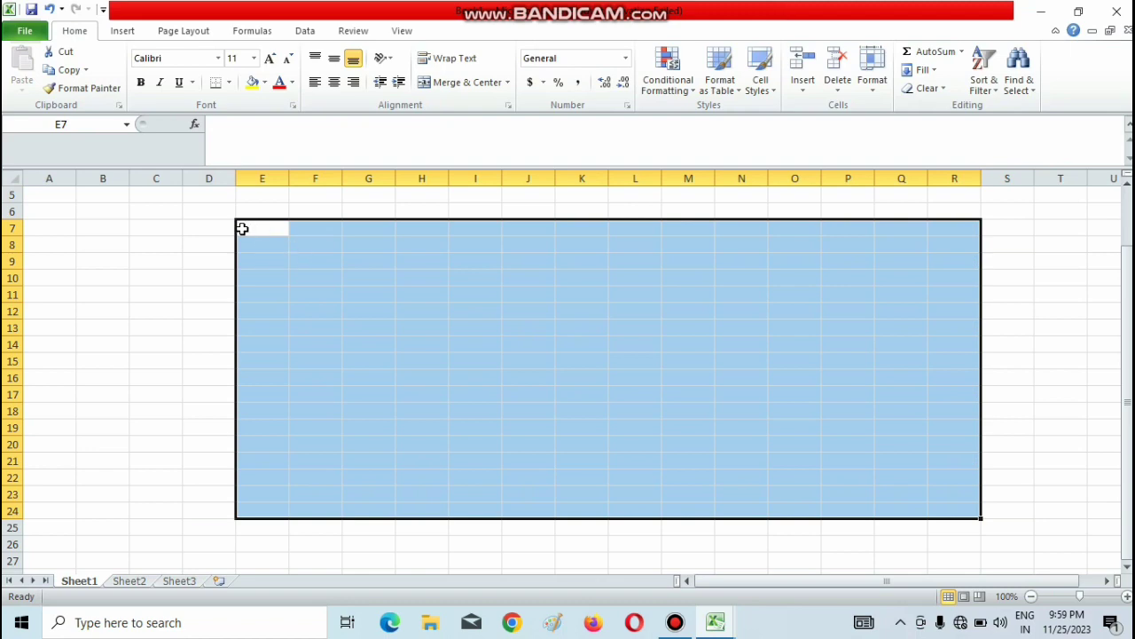
click(346, 276)
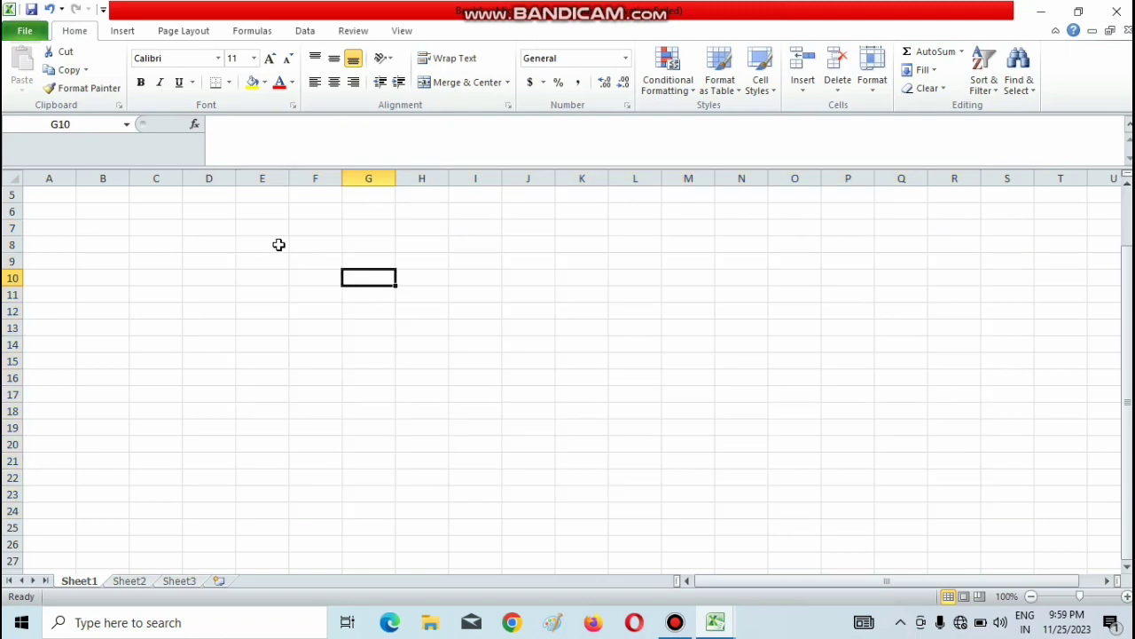
Fill the whole range E8:T22 with the number 9885 in a single entry.
click(264, 240)
key(shift+Right)
key(shift+Right)
key(shift+Right)
key(shift+Right)
key(shift+Right)
key(shift+Right)
key(shift+Right)
key(shift+Right)
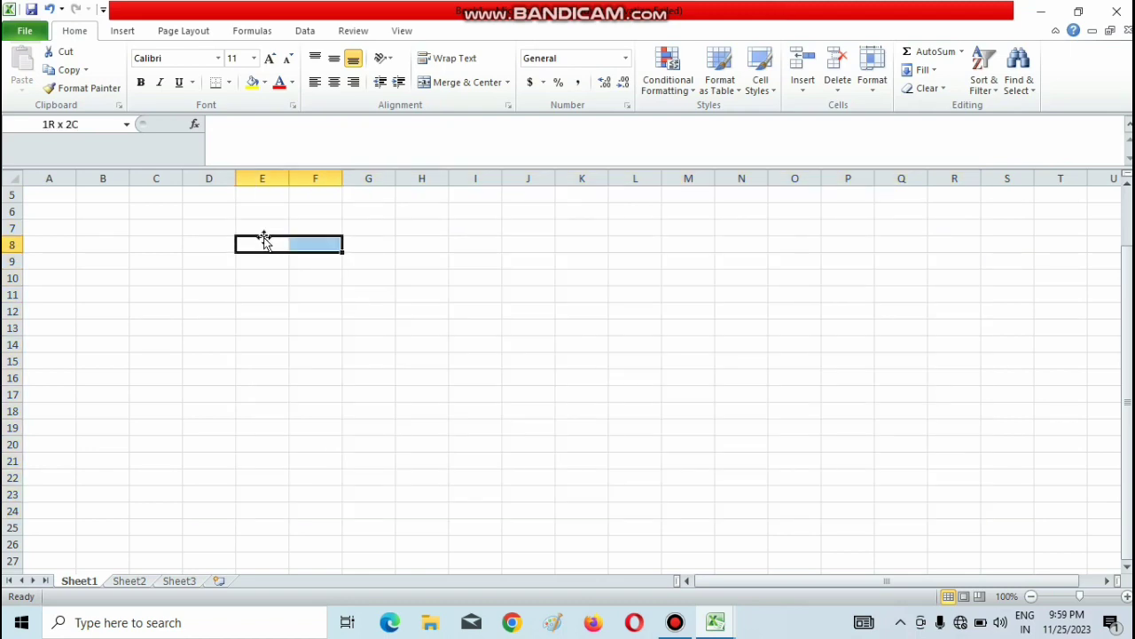
key(shift+Right)
key(shift+Right)
key(shift+Right)
key(shift+Right)
key(shift+Right)
key(shift+Right)
key(shift+Right)
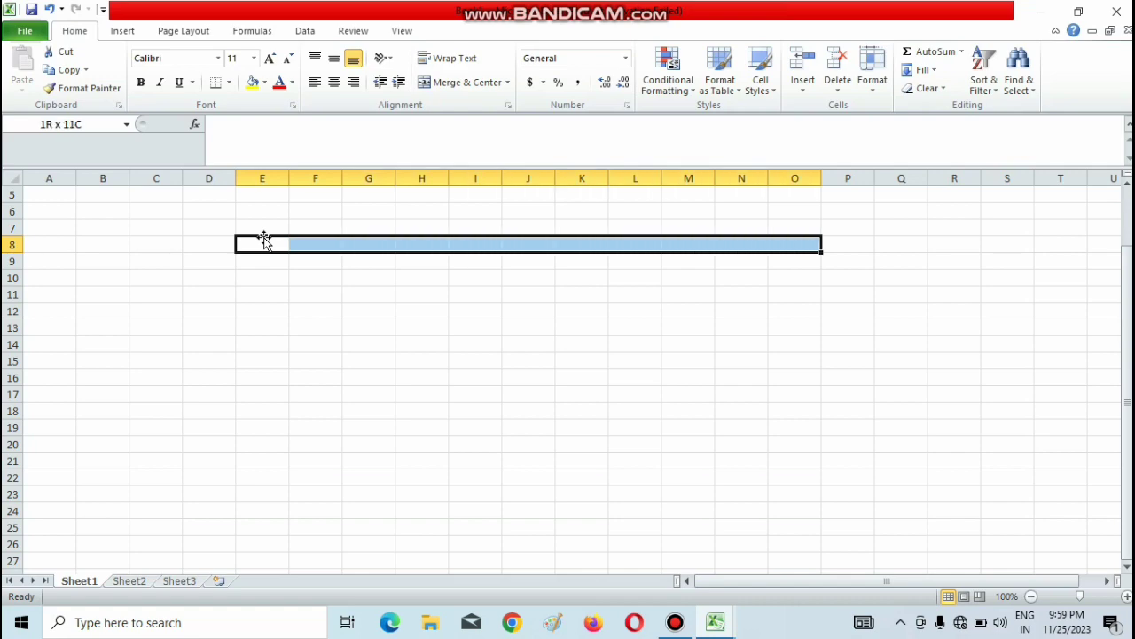
key(shift+Down)
key(shift+Down)
key(shift+Down)
key(shift+Down)
key(shift+Down)
key(shift+Down)
key(shift+Down)
key(shift+Down)
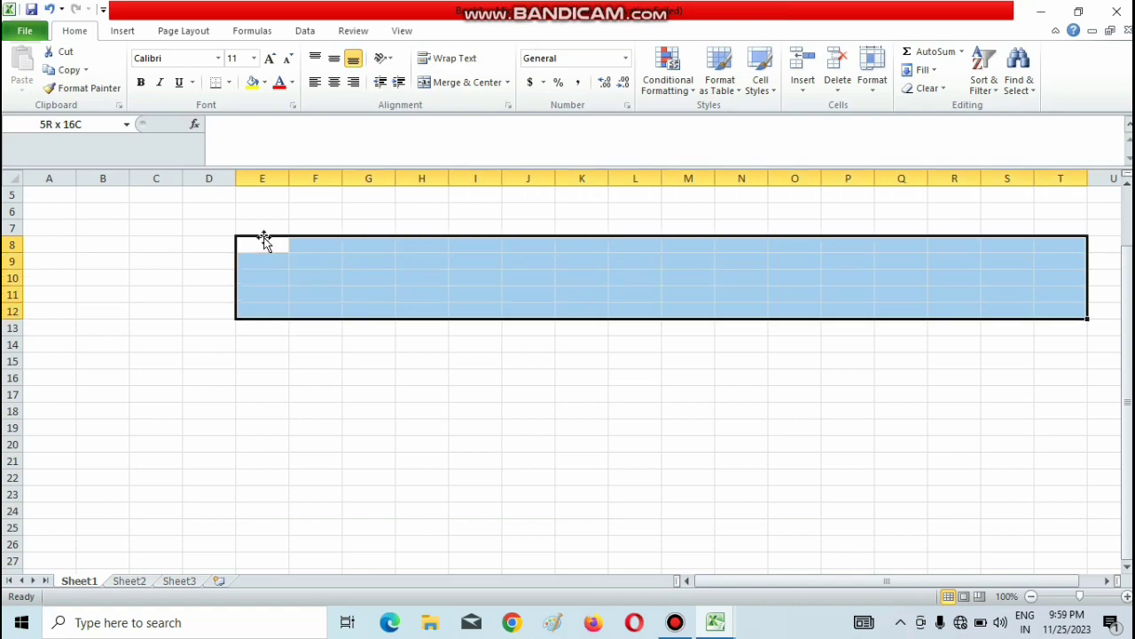
key(shift+Down)
key(shift+Down)
key(shift+Down)
key(shift+Down)
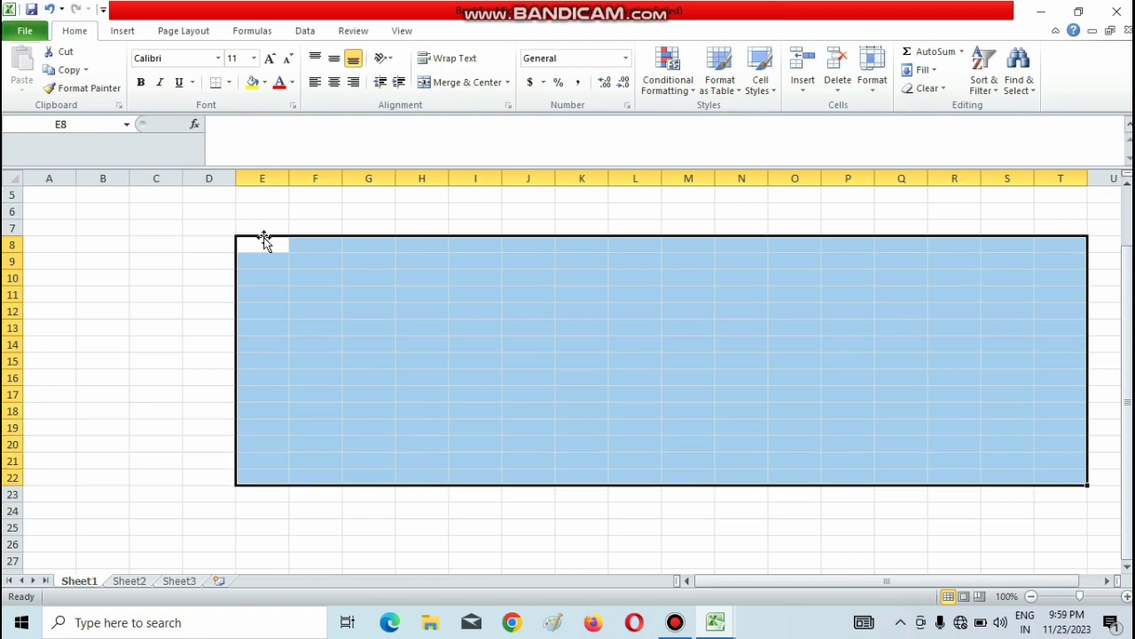
text(9885)
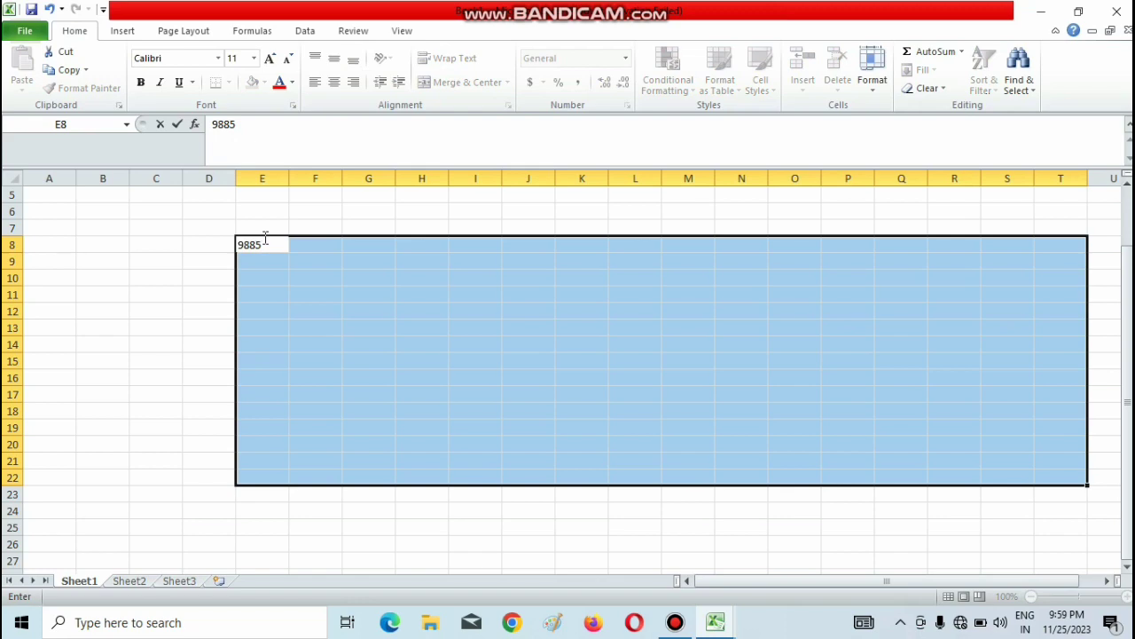
key(ctrl+Return)
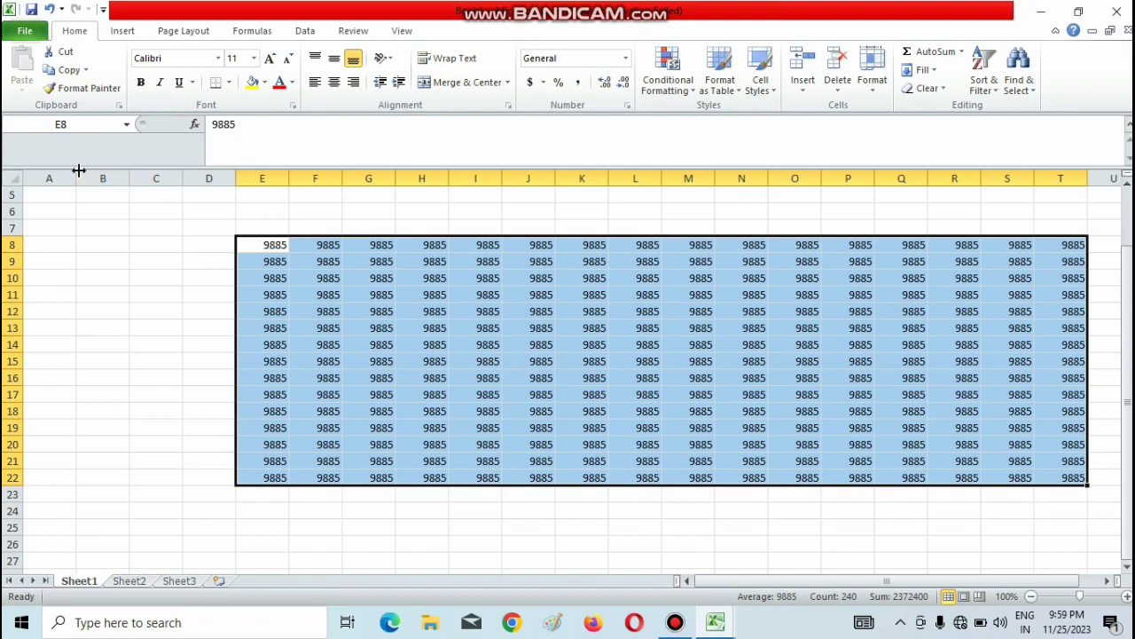
click(20, 35)
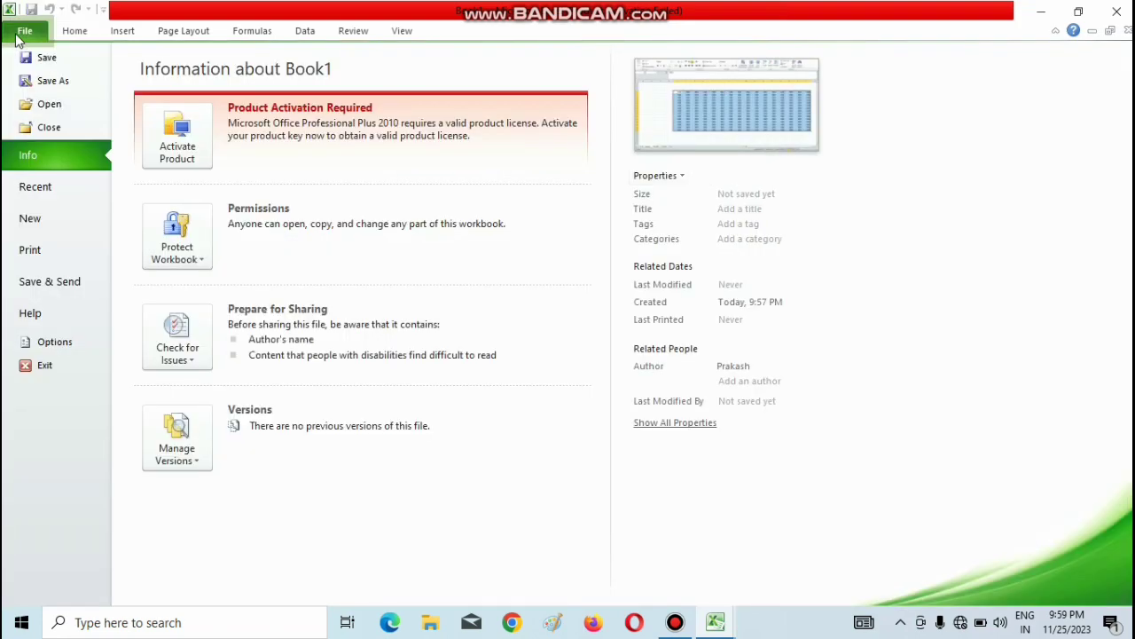
click(74, 30)
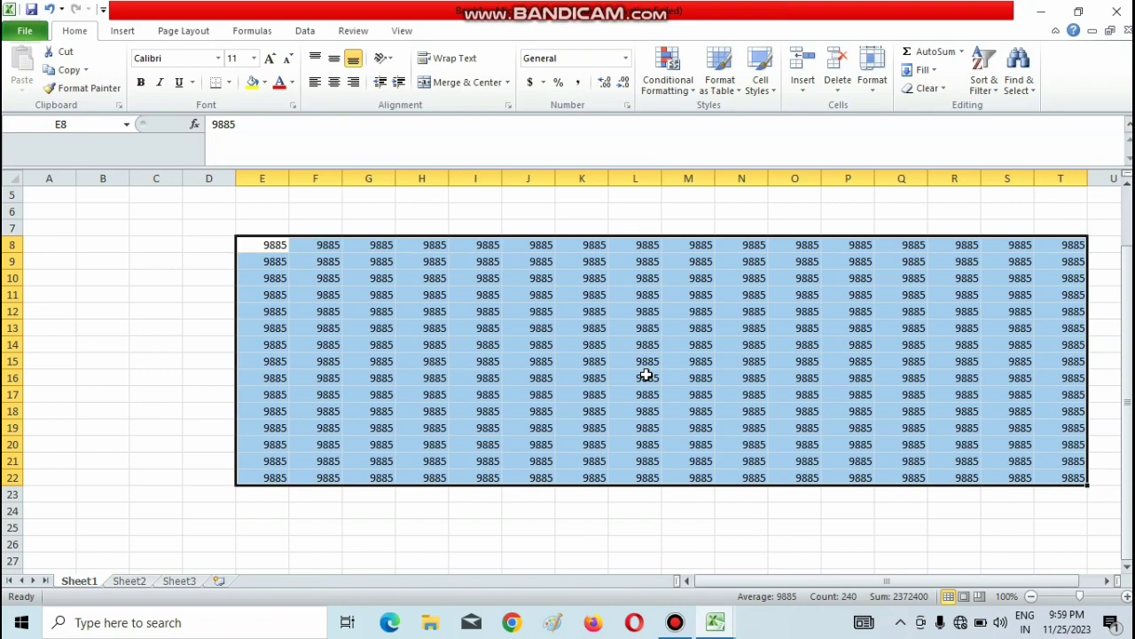
click(24, 32)
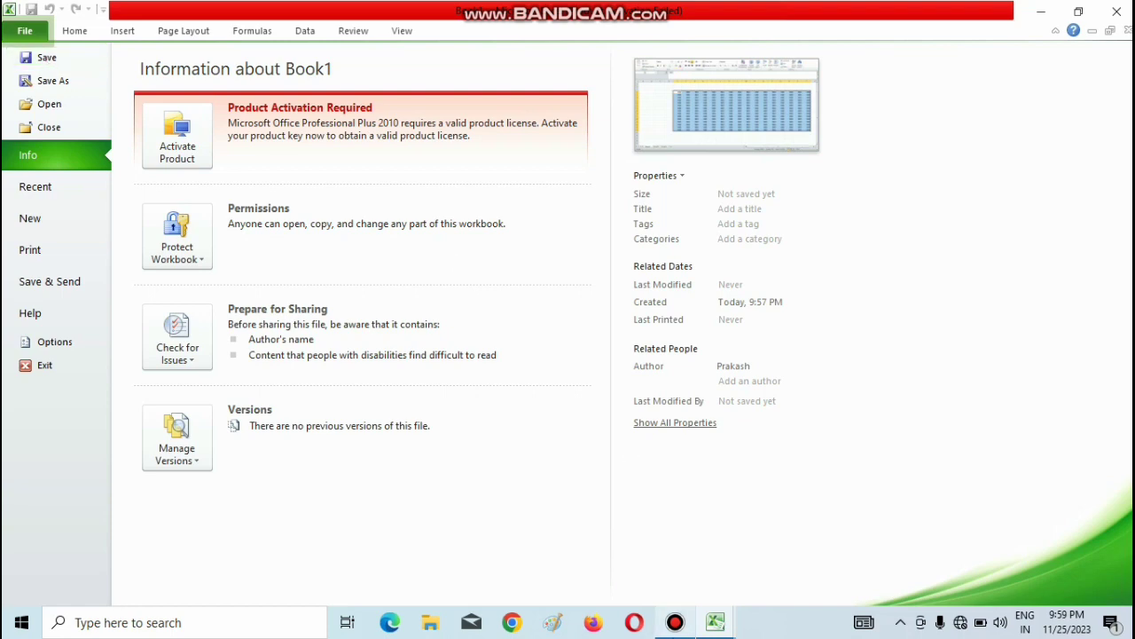
click(675, 629)
click(675, 629)
click(76, 37)
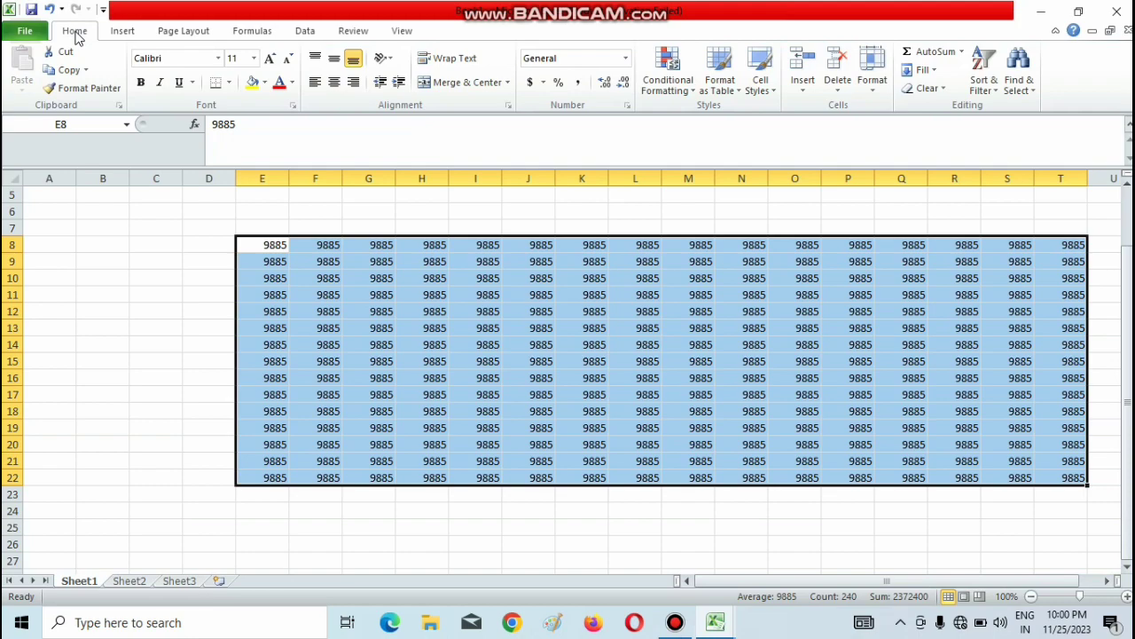
click(29, 34)
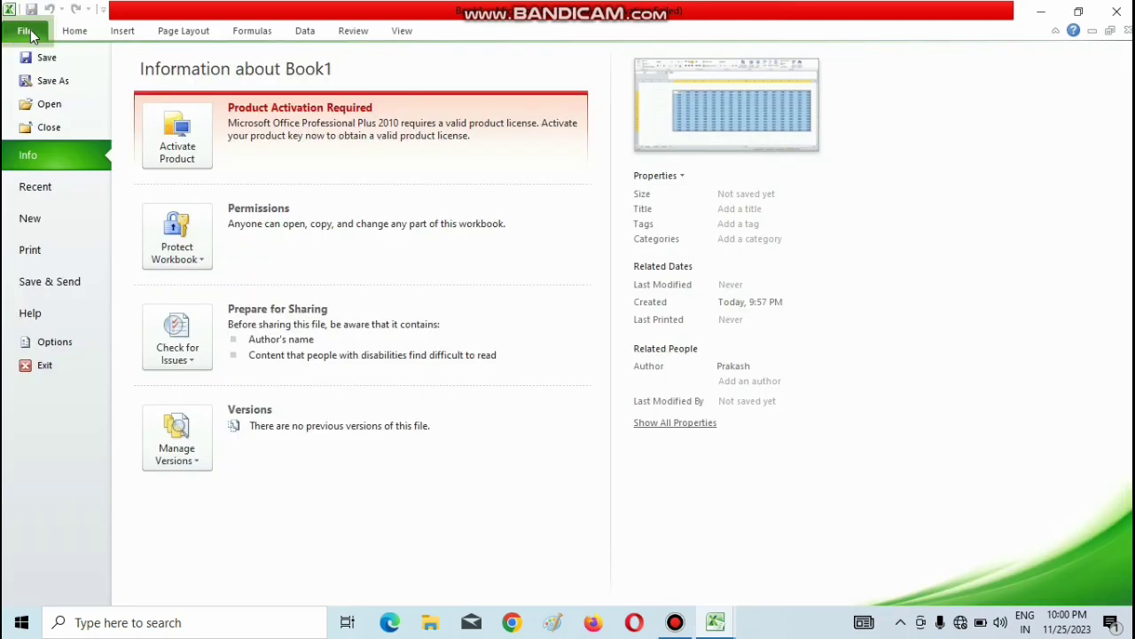
key(Escape)
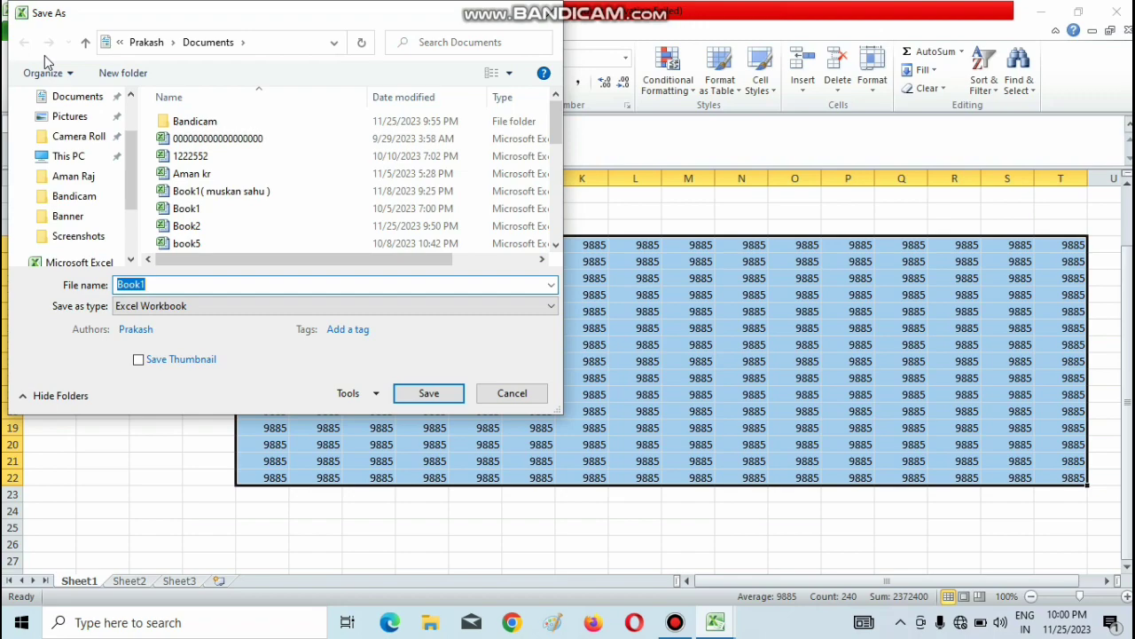
key(Escape)
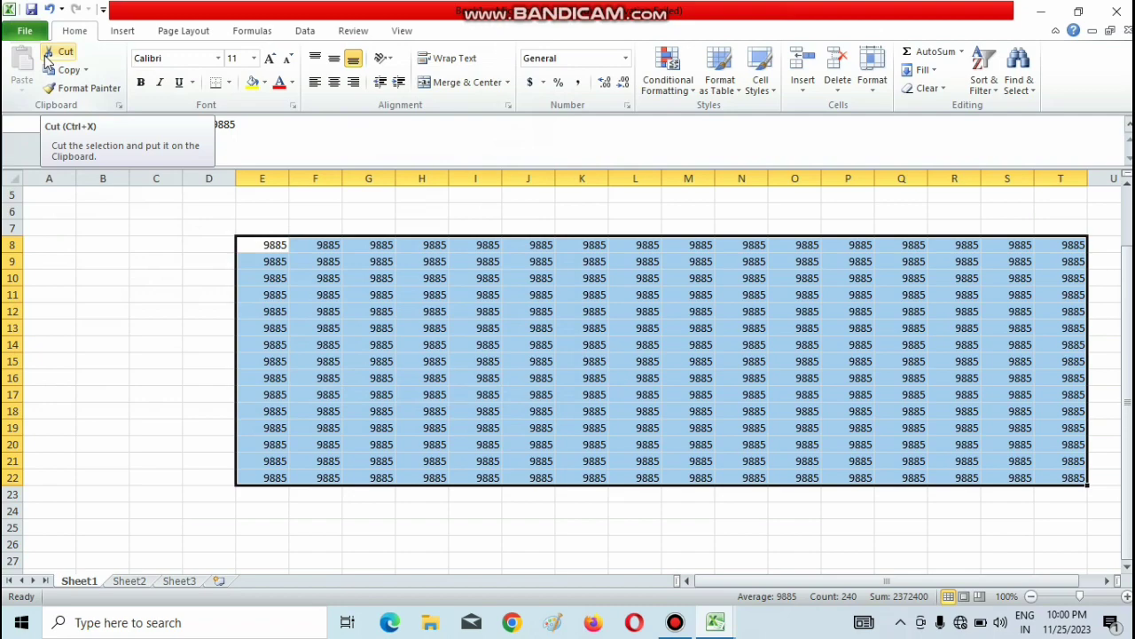
Save the workbook in the Documents folder as an Excel Workbook named data98.
click(24, 31)
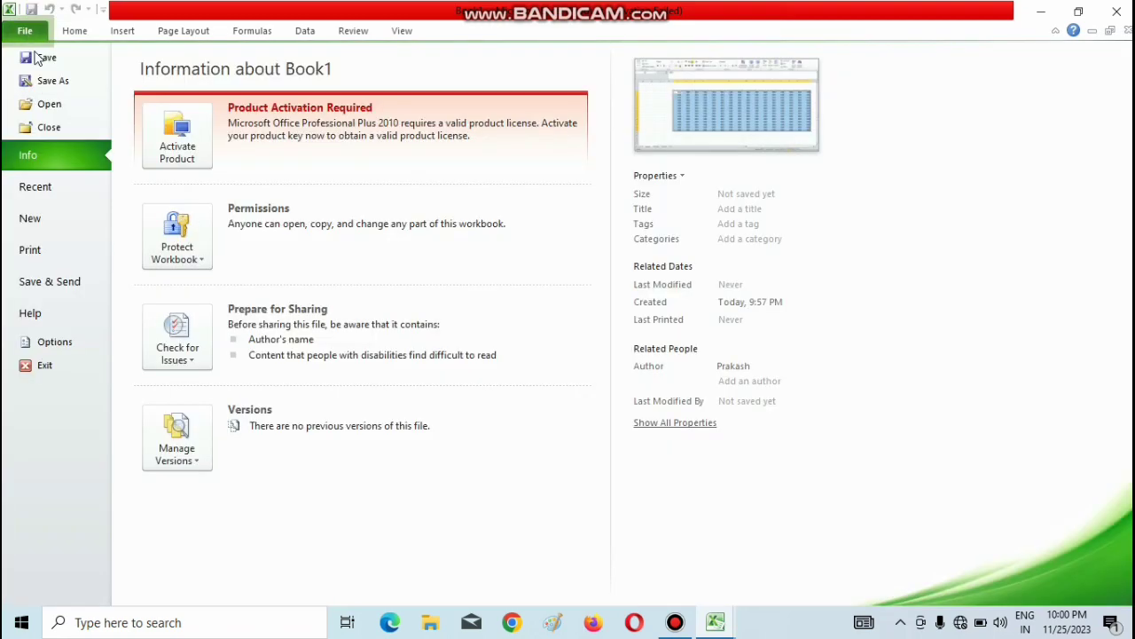
click(40, 55)
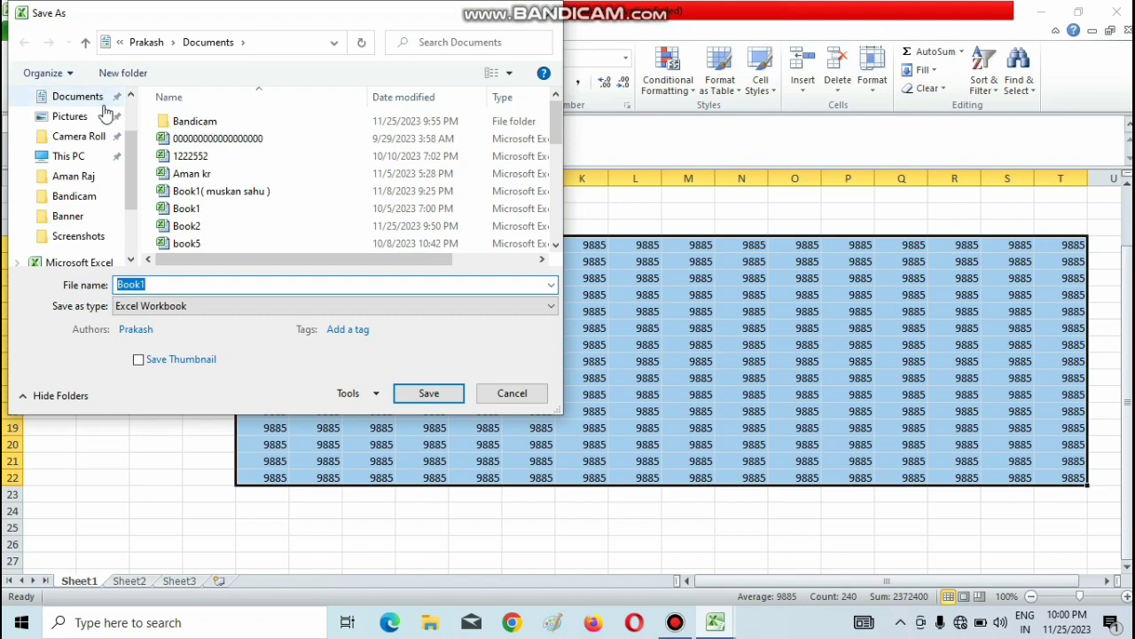
key(BackSpace)
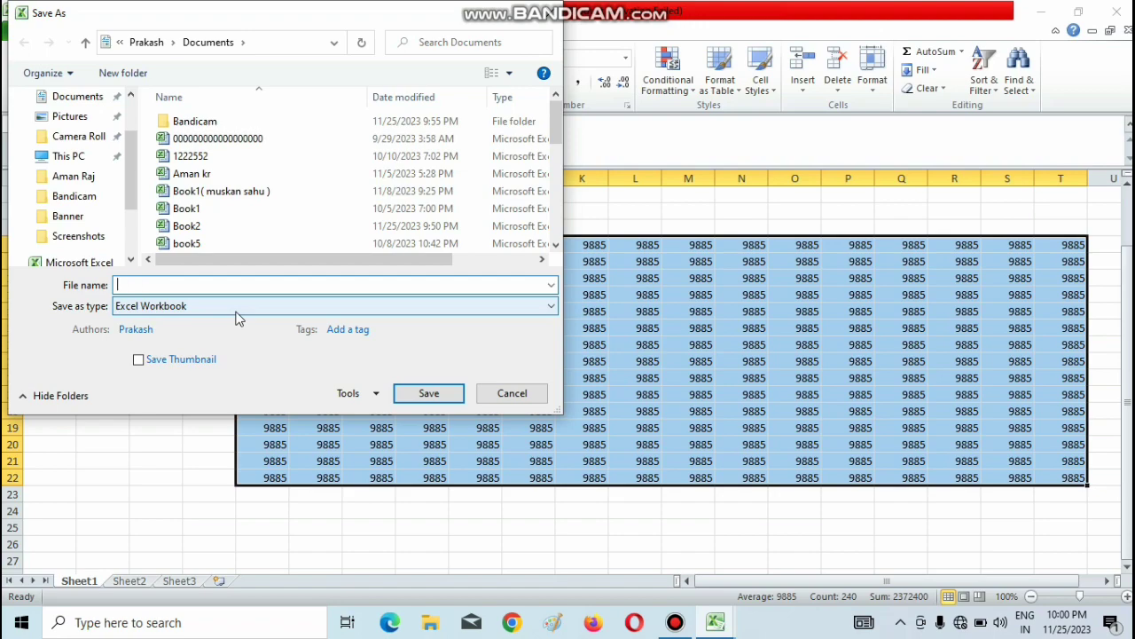
text(da)
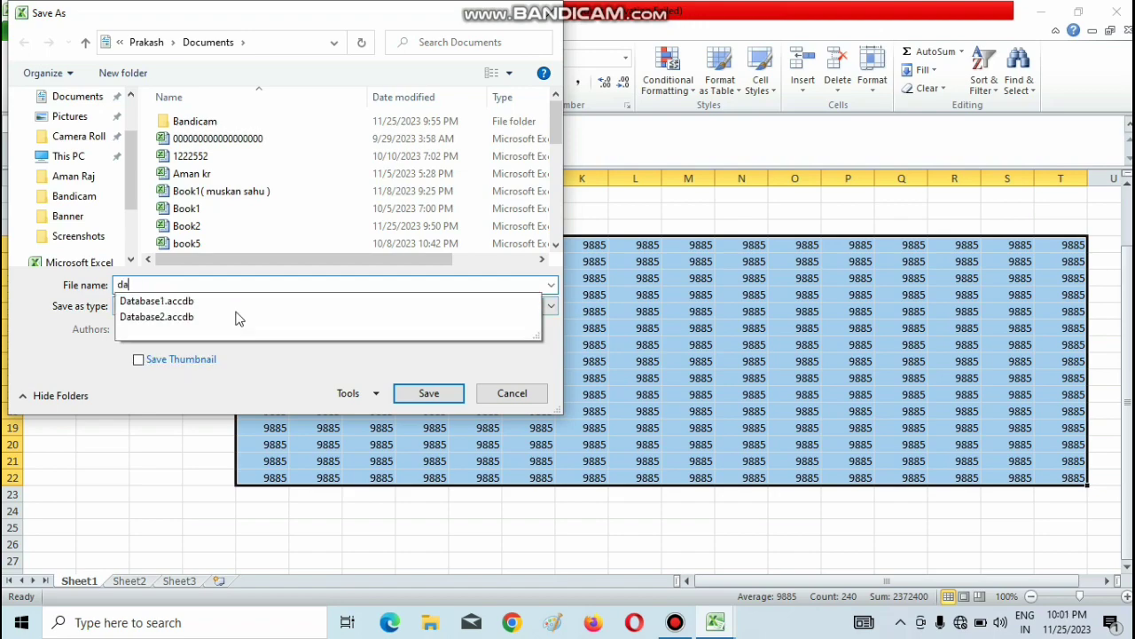
text(ta98)
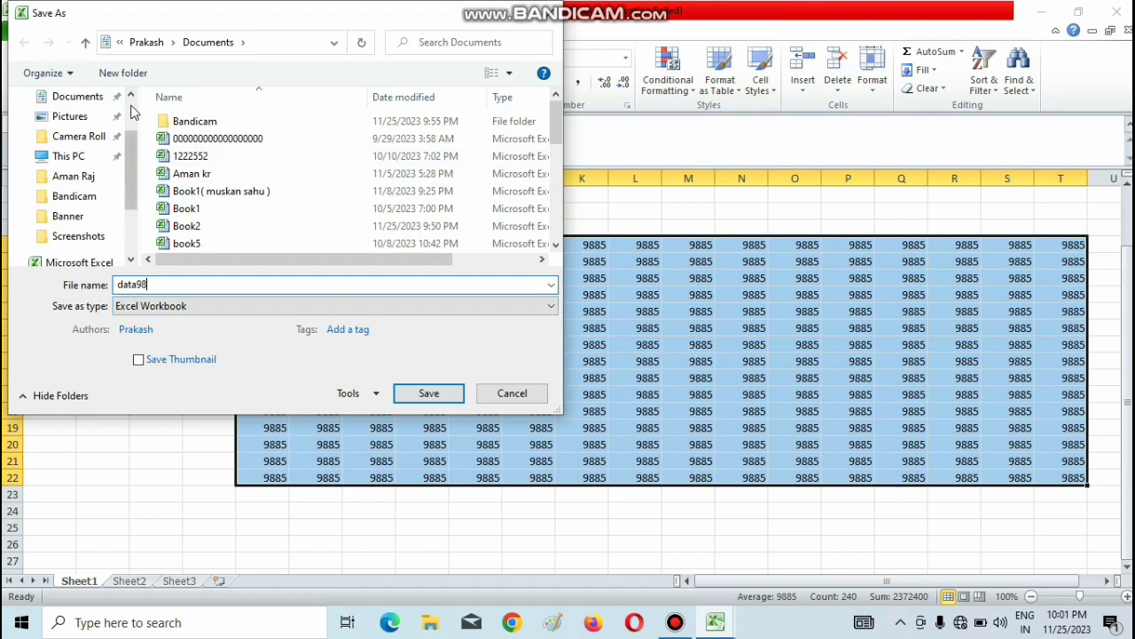
click(90, 100)
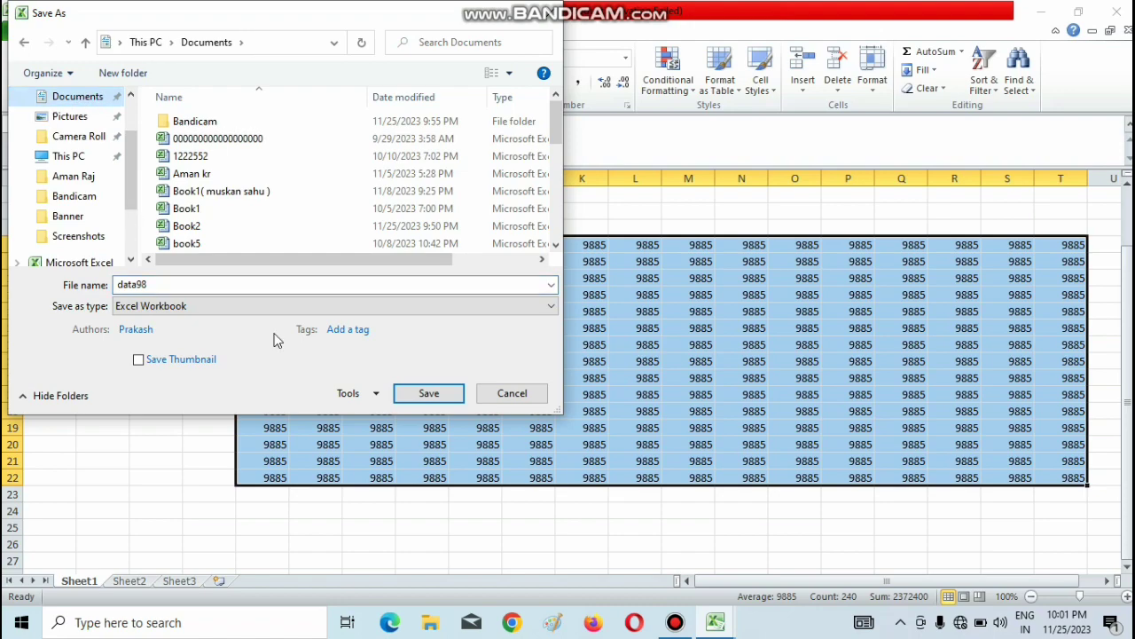
click(422, 396)
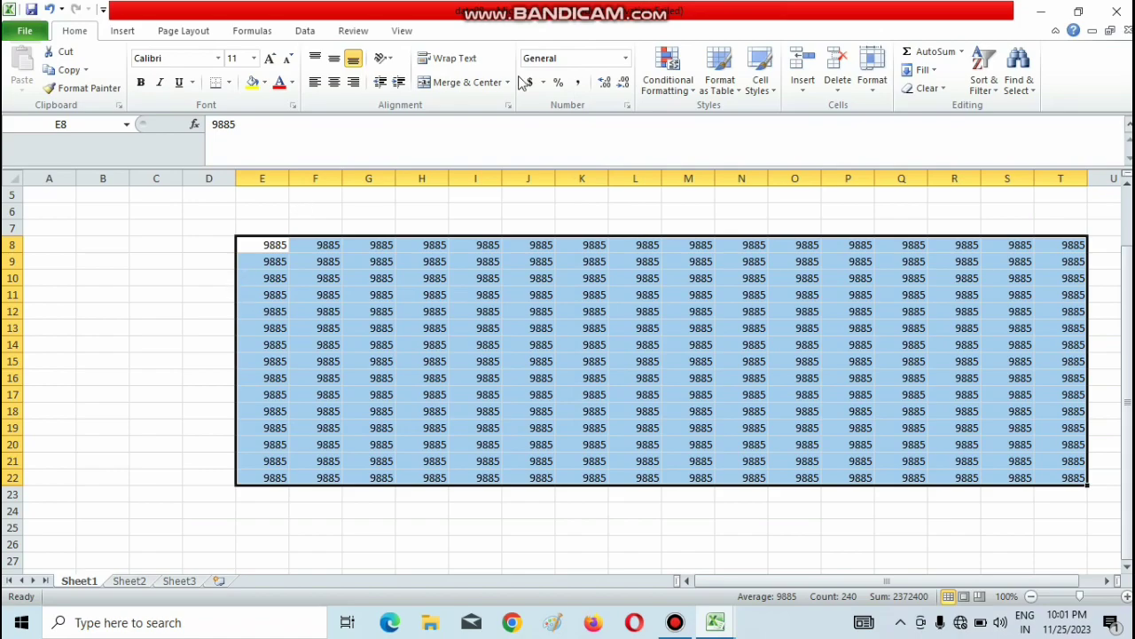
Close Excel, relaunch it by running EXCEL, and maximize the new blank workbook's window.
click(1117, 11)
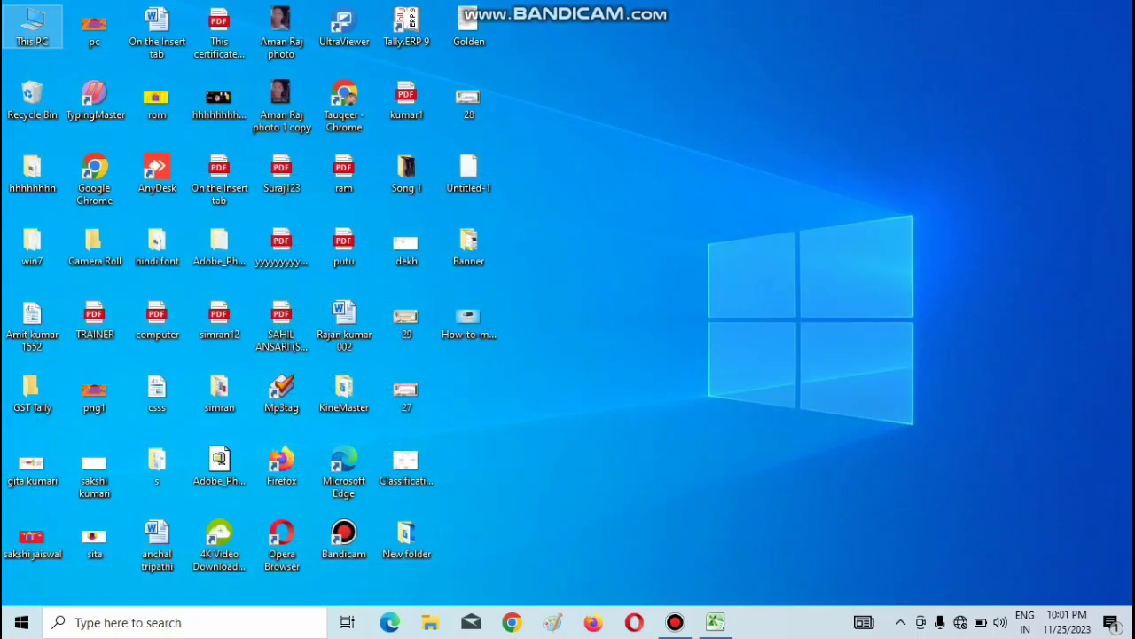
key(super+r)
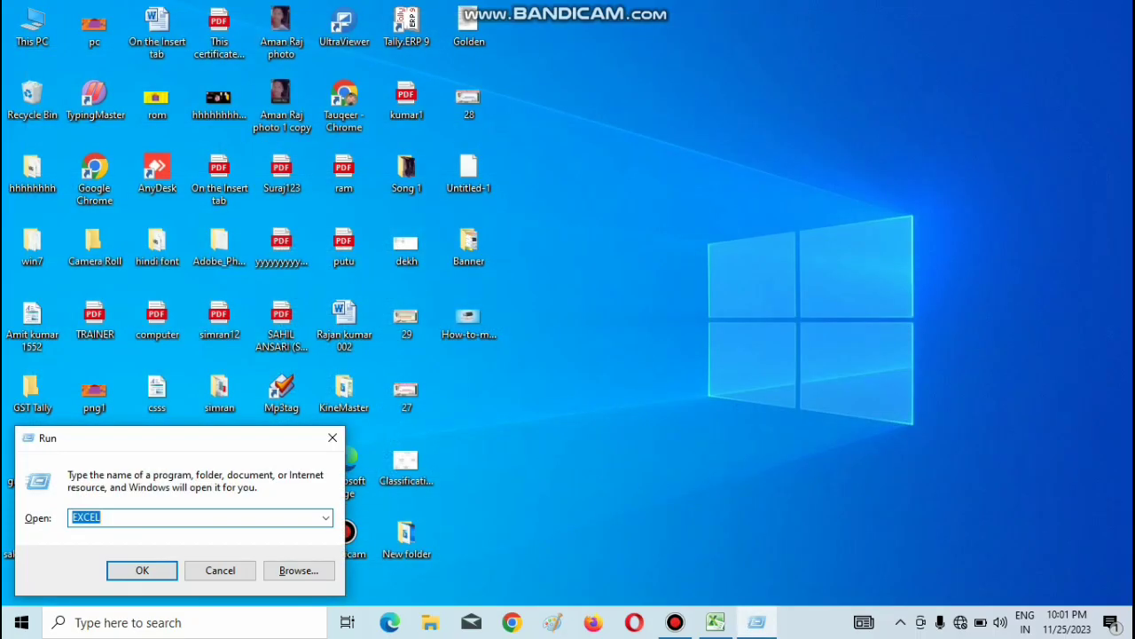
key(Return)
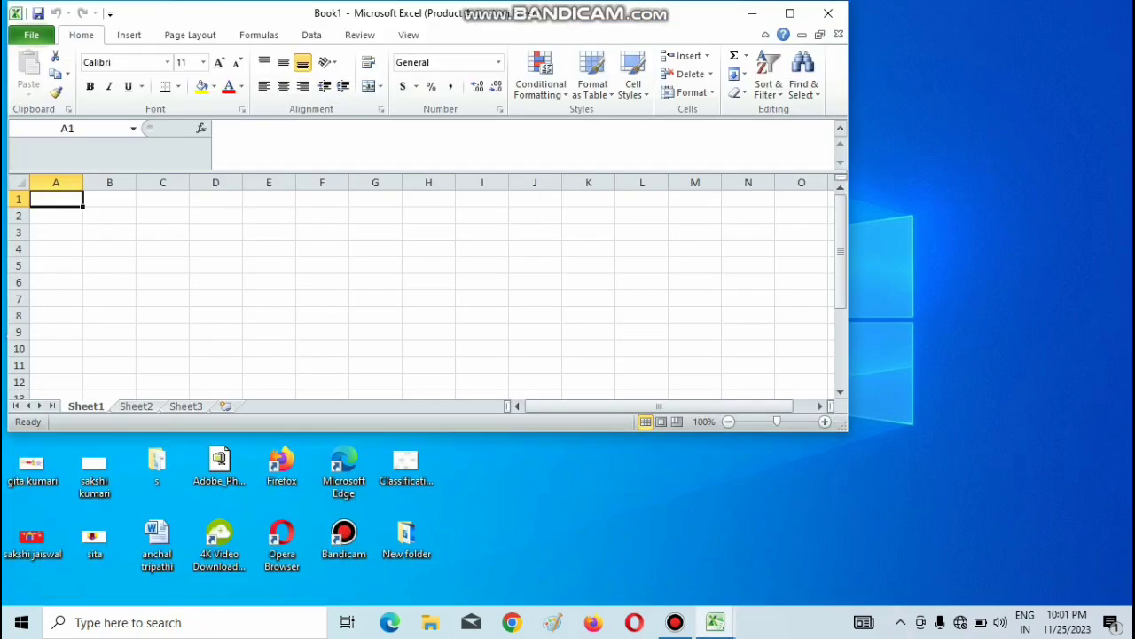
click(790, 14)
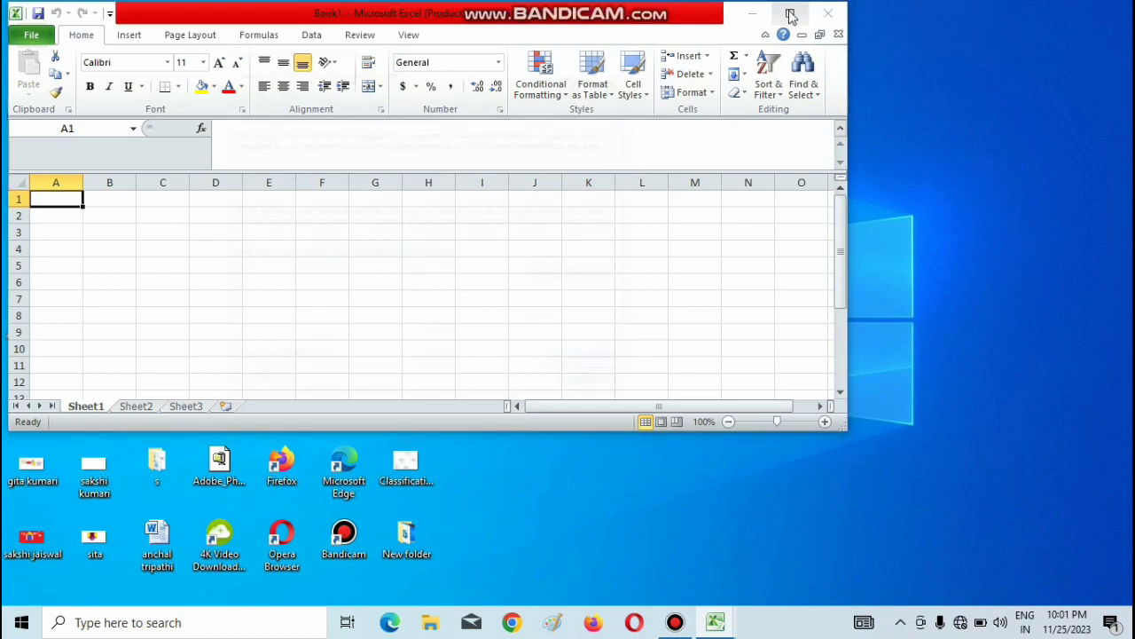
click(621, 47)
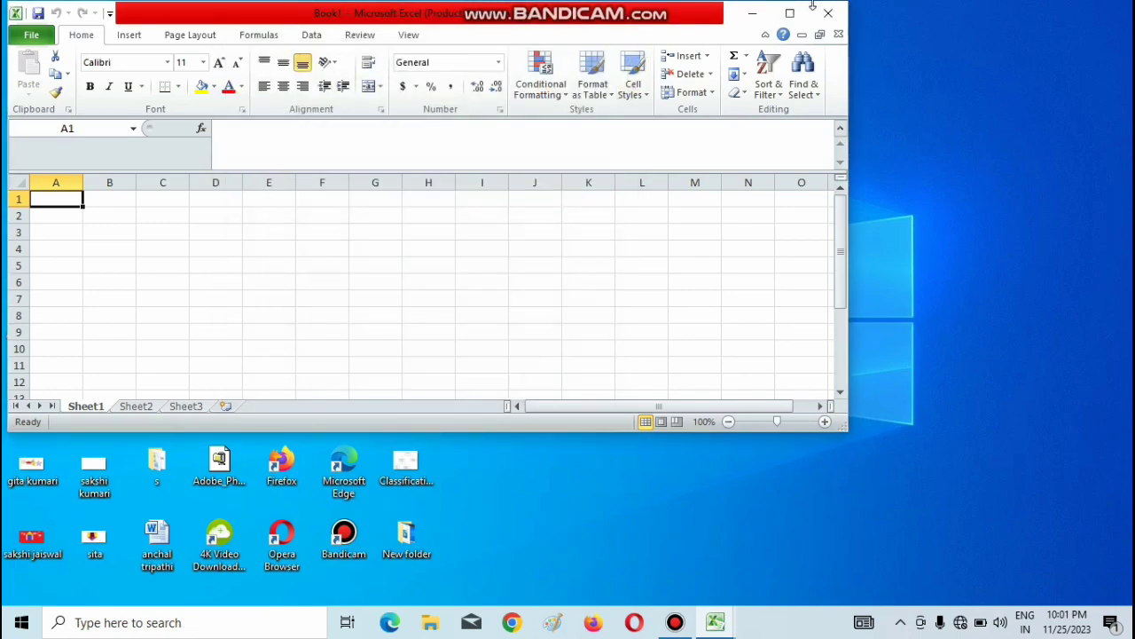
click(791, 13)
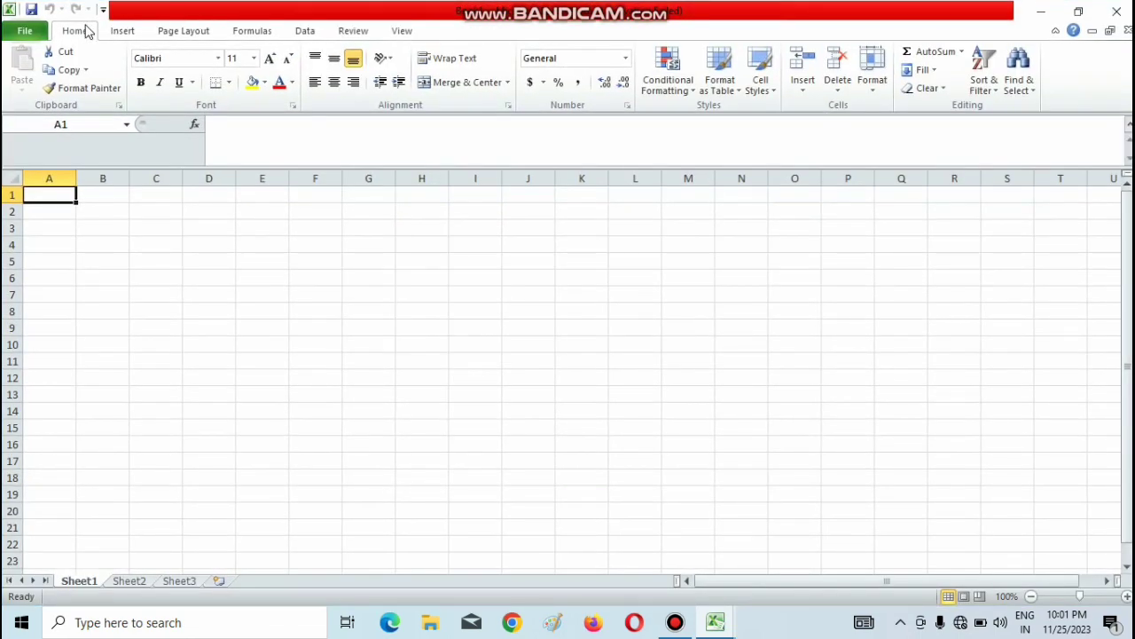
Bring up the Open dialog, enter data98 as the file name and enlarge the dialog.
click(26, 31)
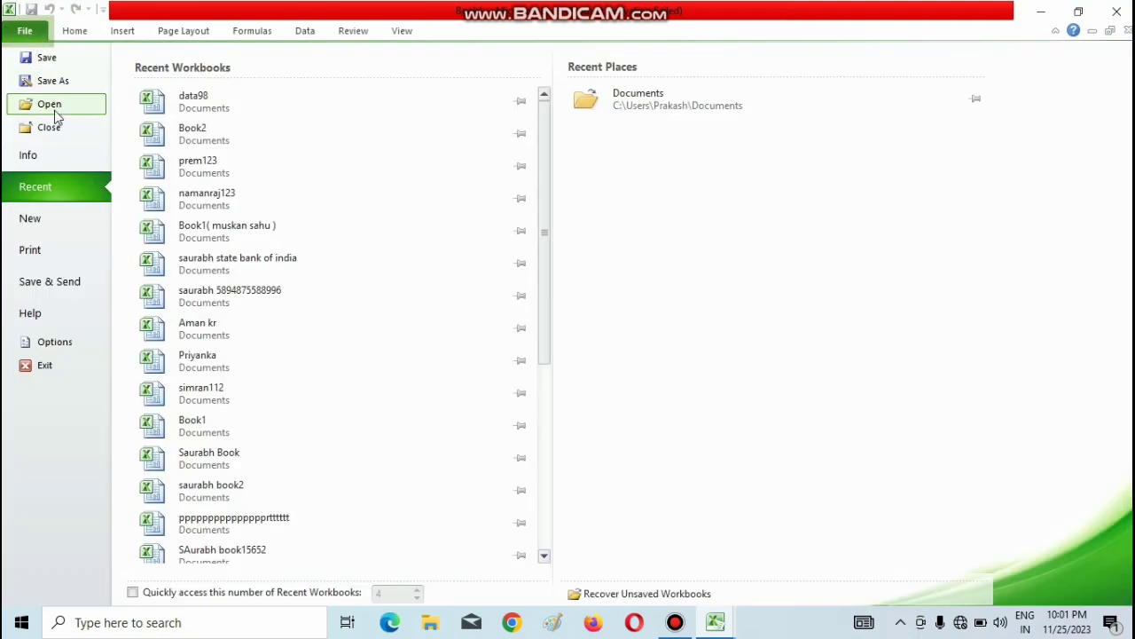
key(Escape)
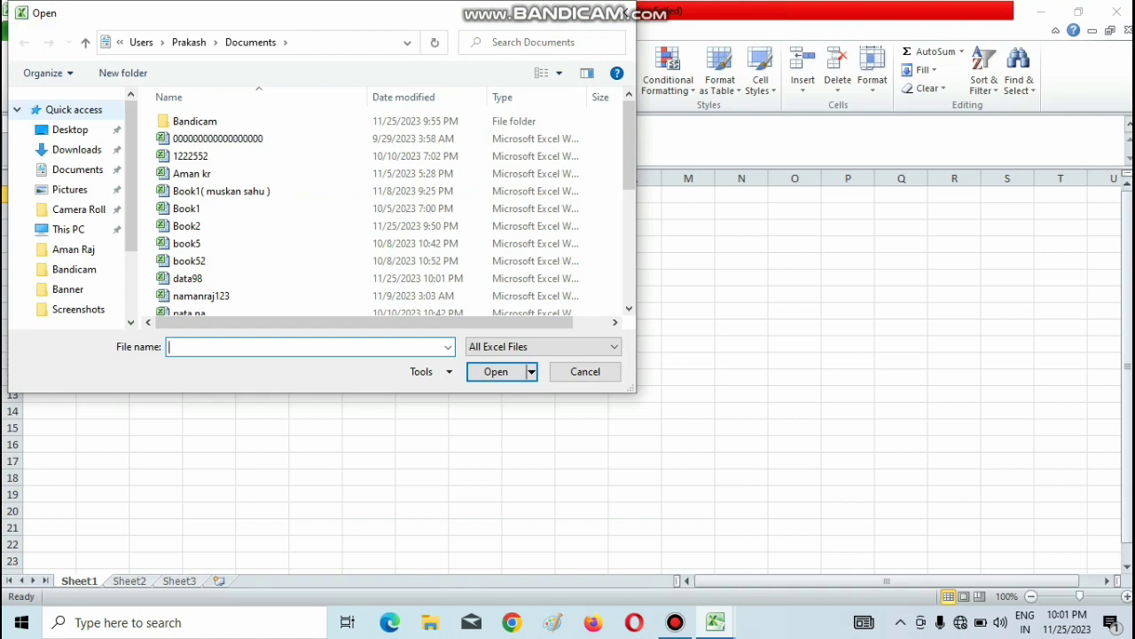
text(data)
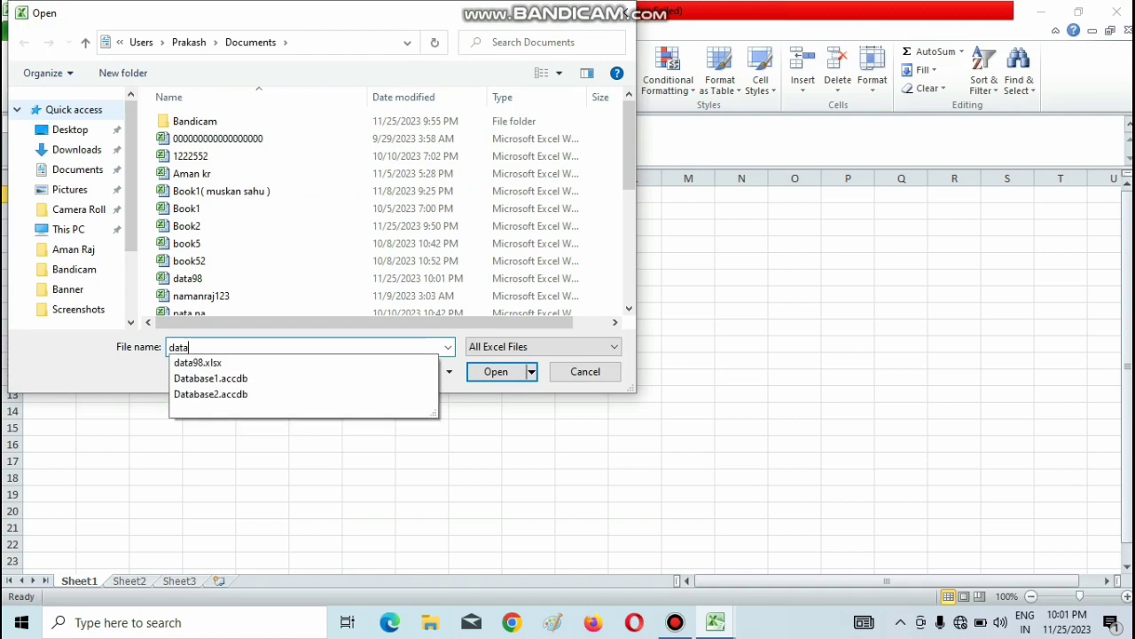
text(98)
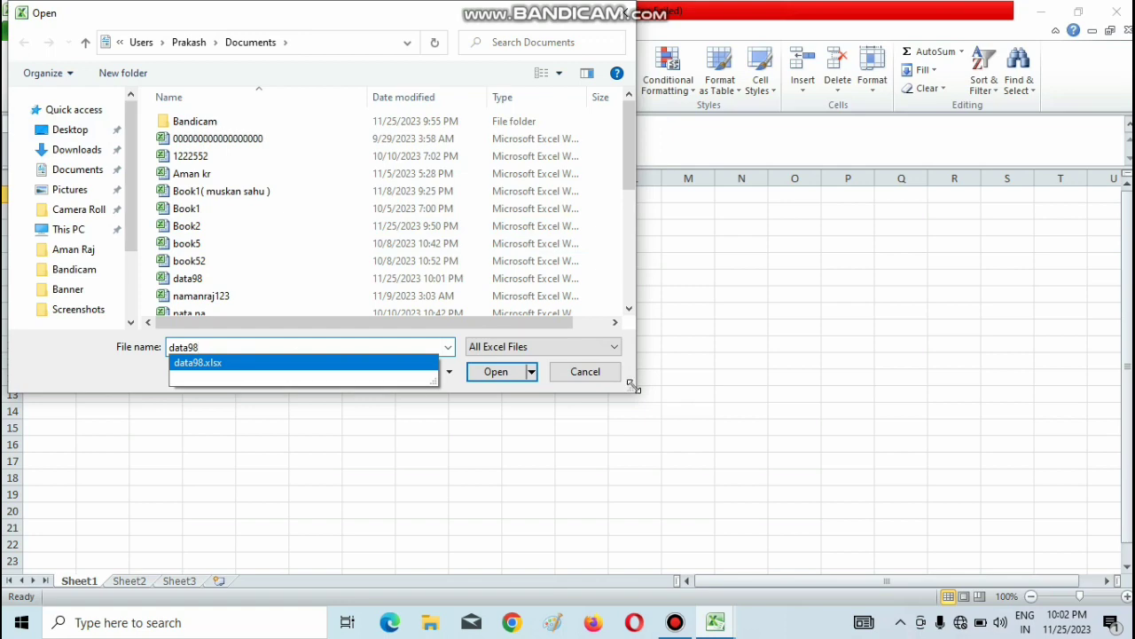
drag(632, 387, 976, 550)
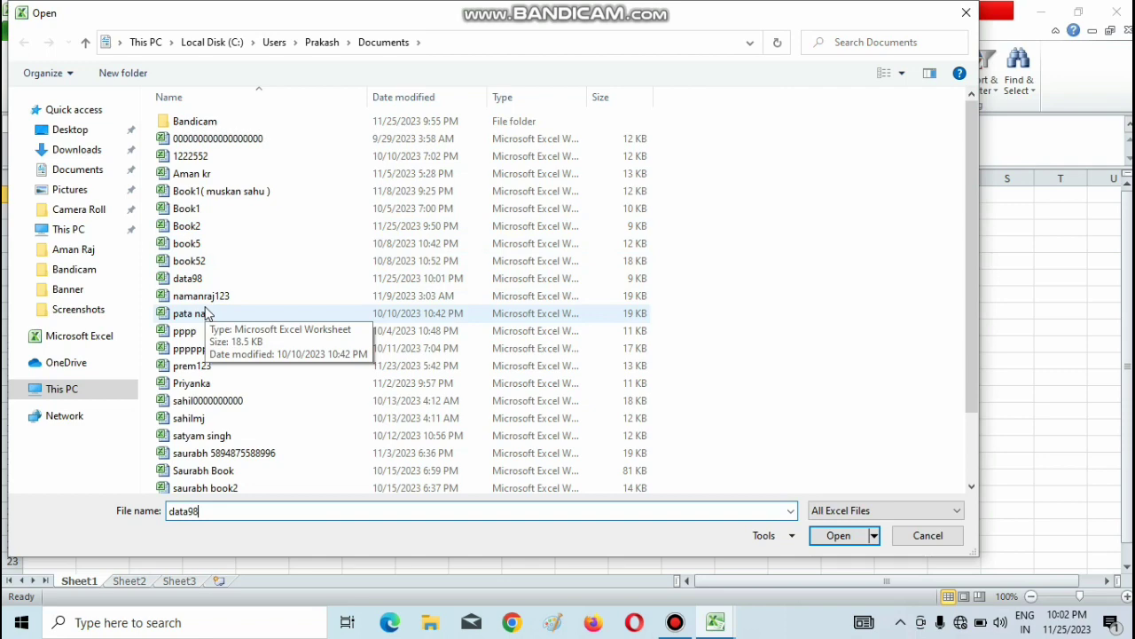
Replace the file name in the Open dialog with "na" and with "book" to examine the matching file suggestions.
key(BackSpace)
key(BackSpace)
key(BackSpace)
key(BackSpace)
key(BackSpace)
key(BackSpace)
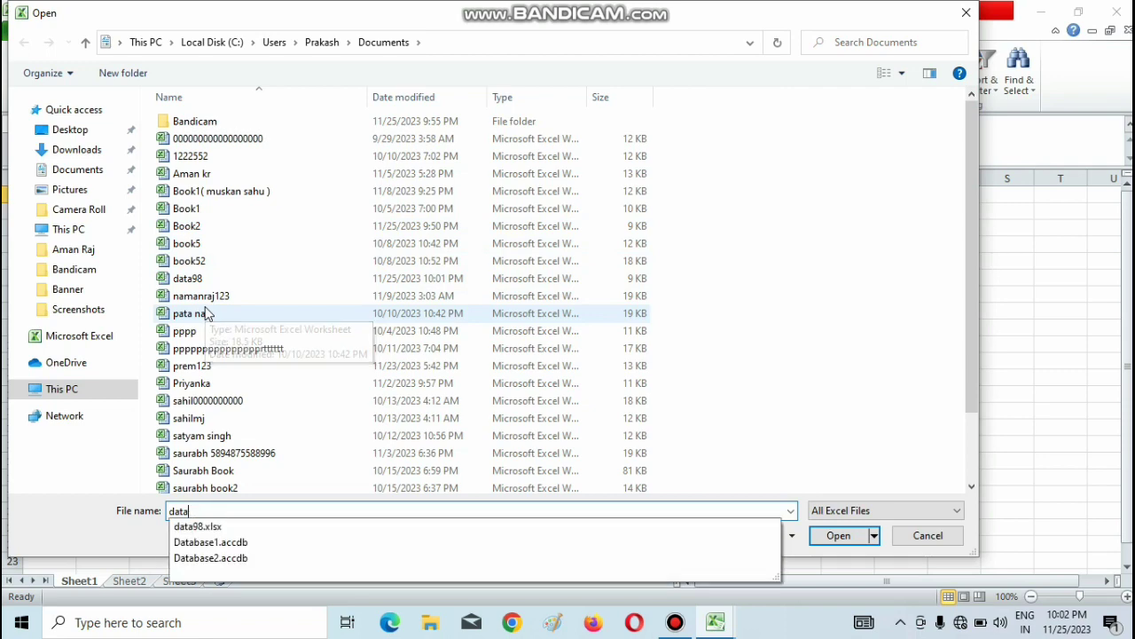
text(n)
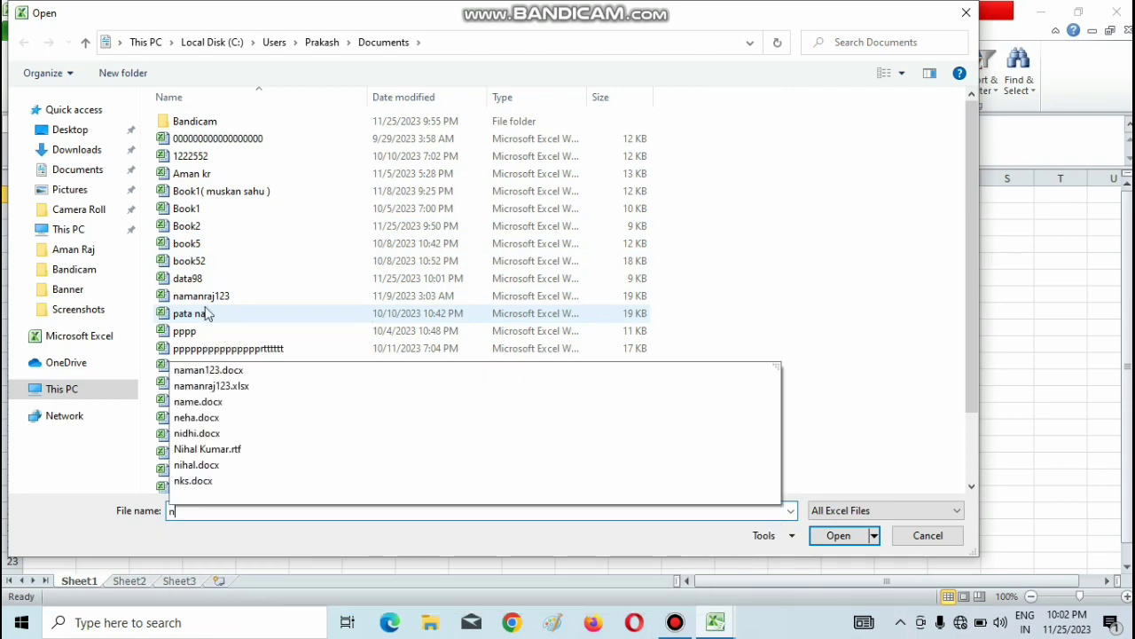
text(a)
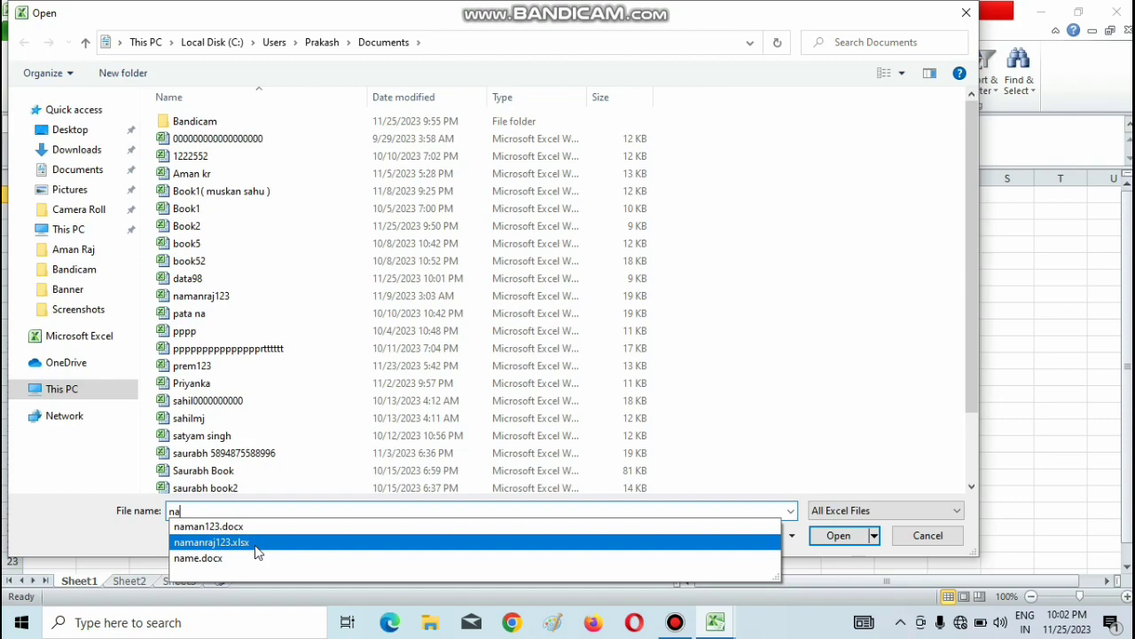
key(BackSpace)
key(BackSpace)
text(boo)
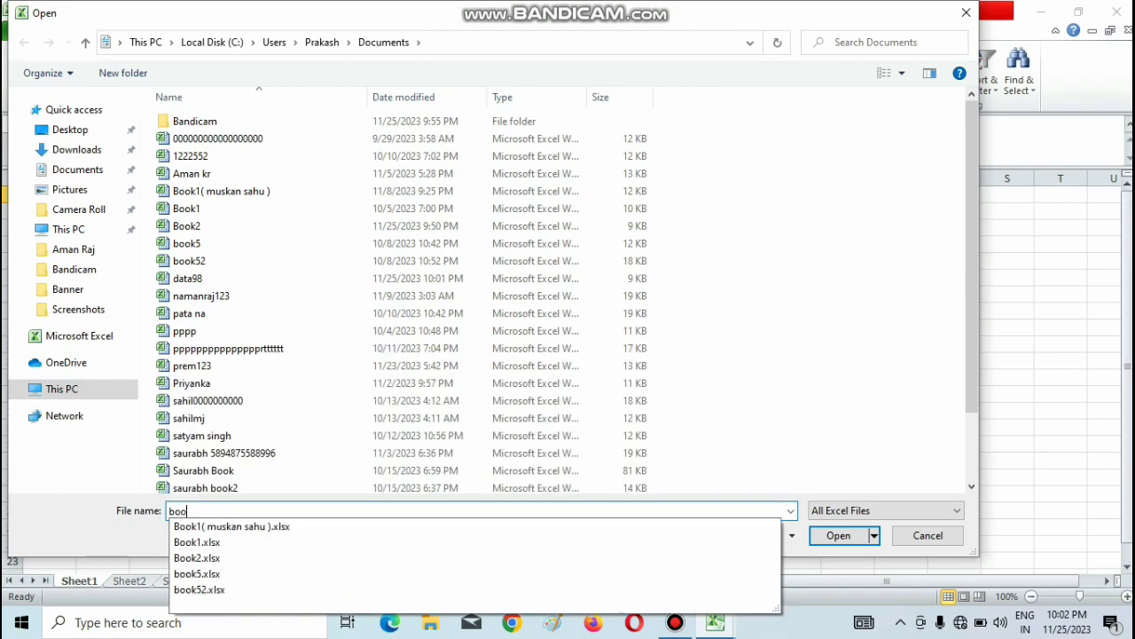
text(k)
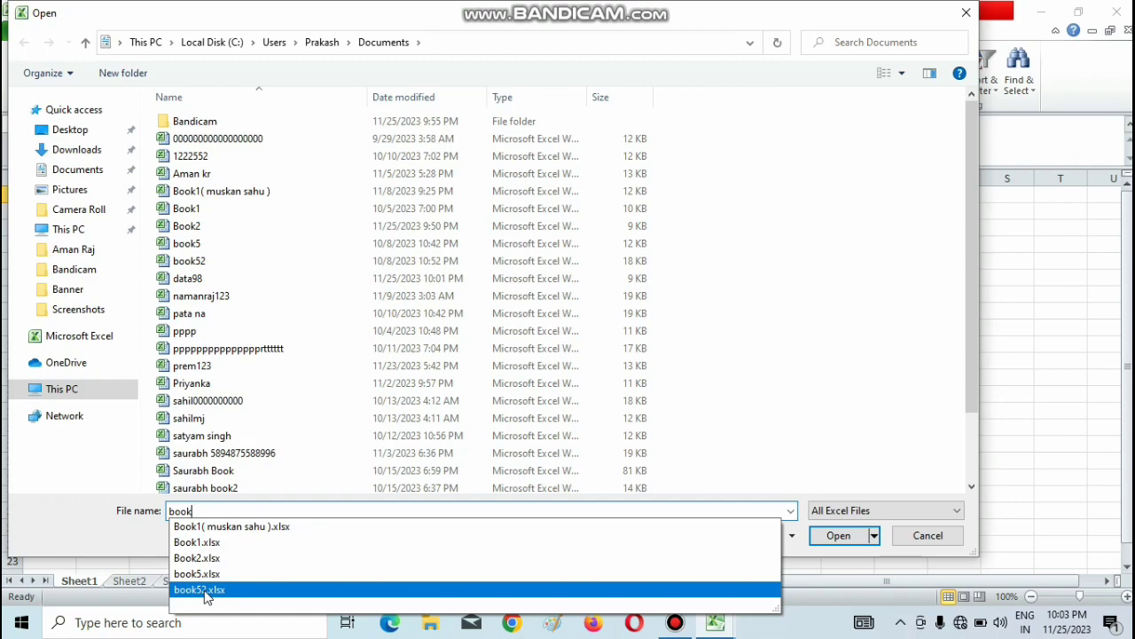
Check the file suggestions for "data" and cancel the Open dialog without opening a workbook.
key(BackSpace)
key(BackSpace)
key(BackSpace)
key(BackSpace)
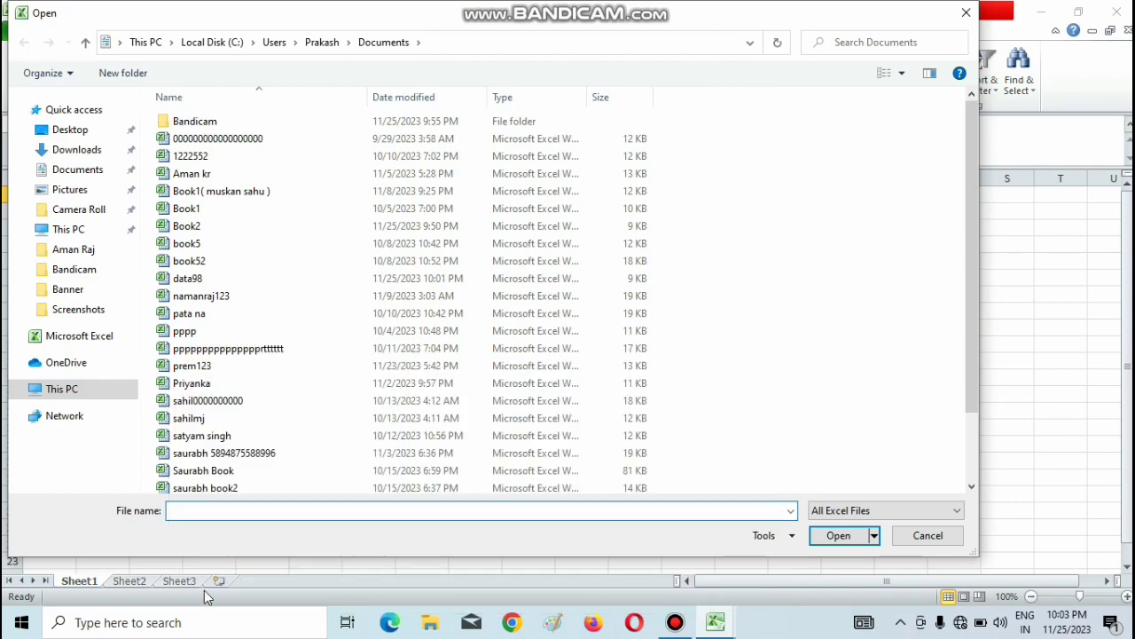
text(data)
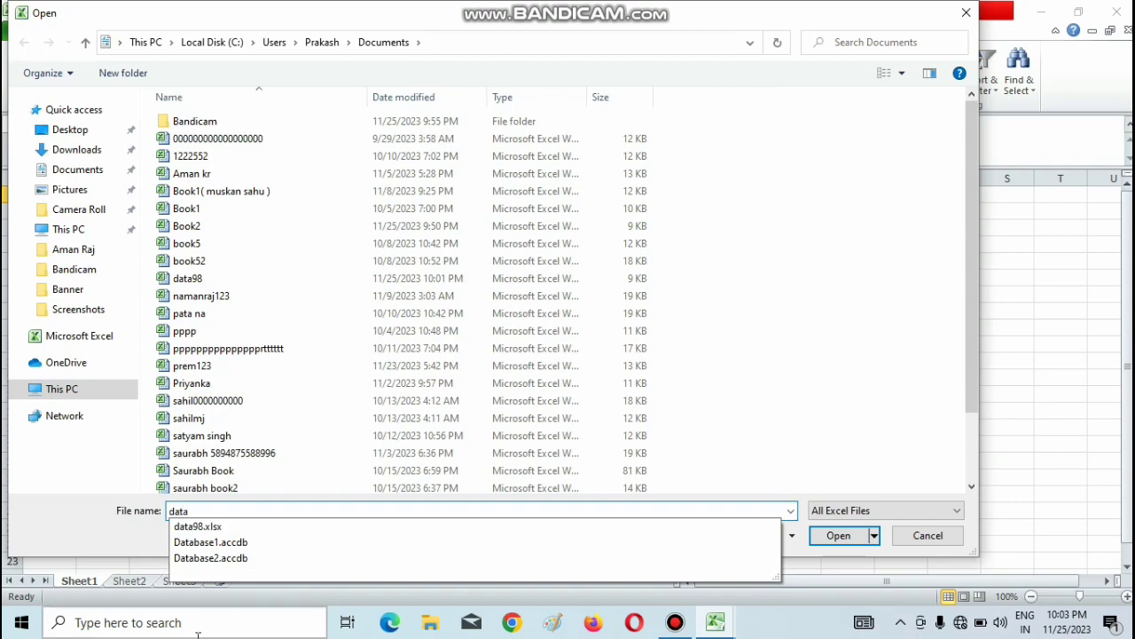
click(939, 543)
click(939, 543)
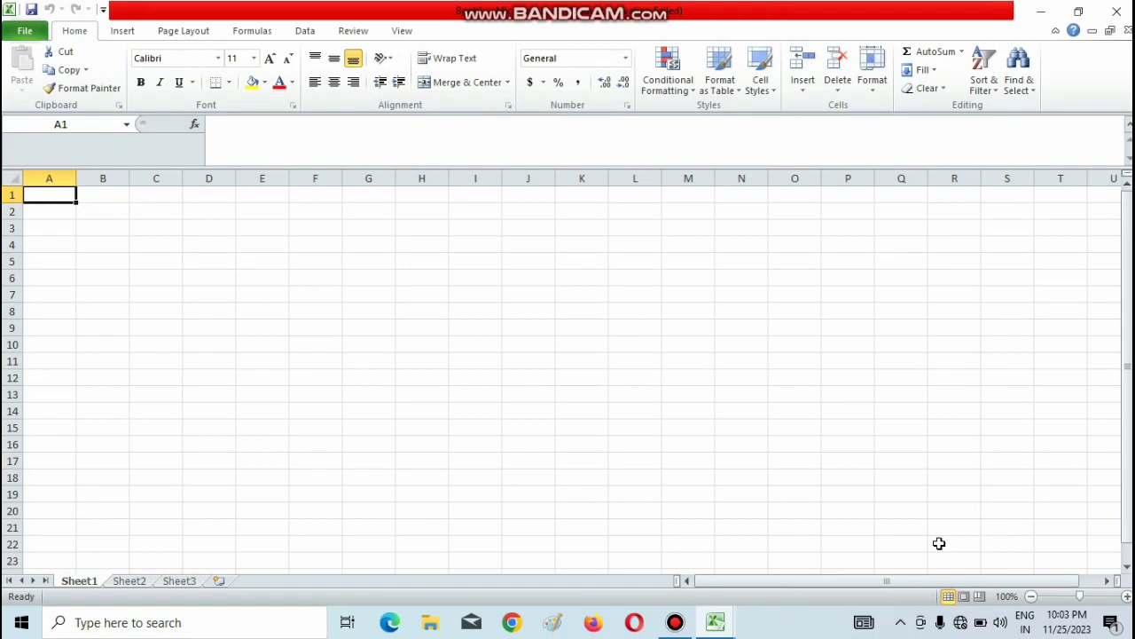
Bring up the Open dialog again, enter "data" as the file name, and browse through Downloads to the Documents folder.
click(28, 35)
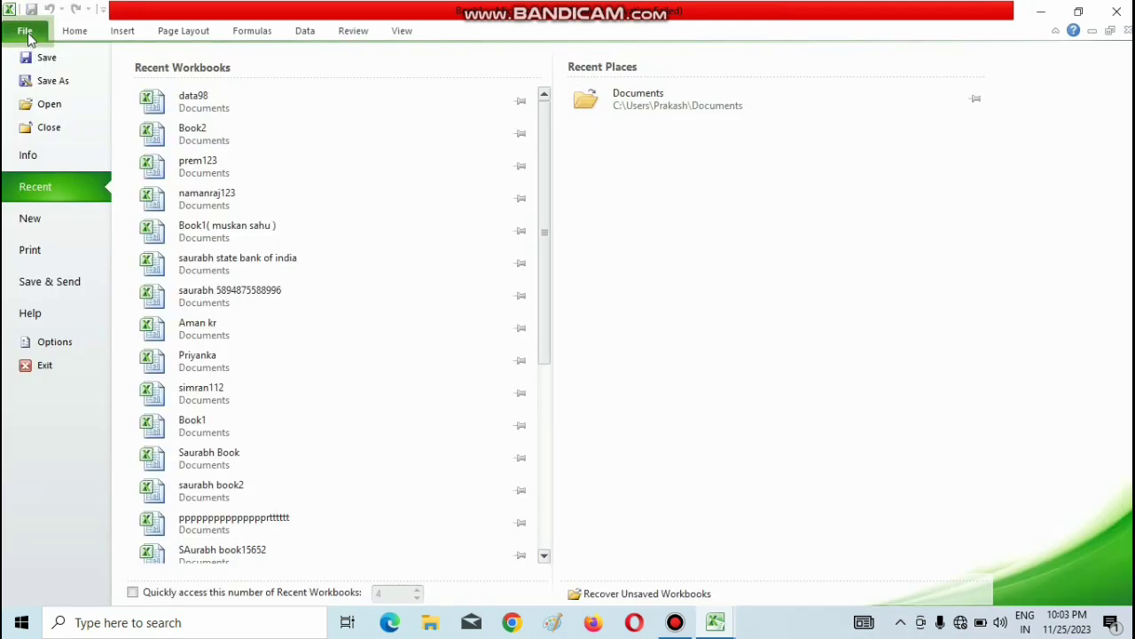
click(36, 105)
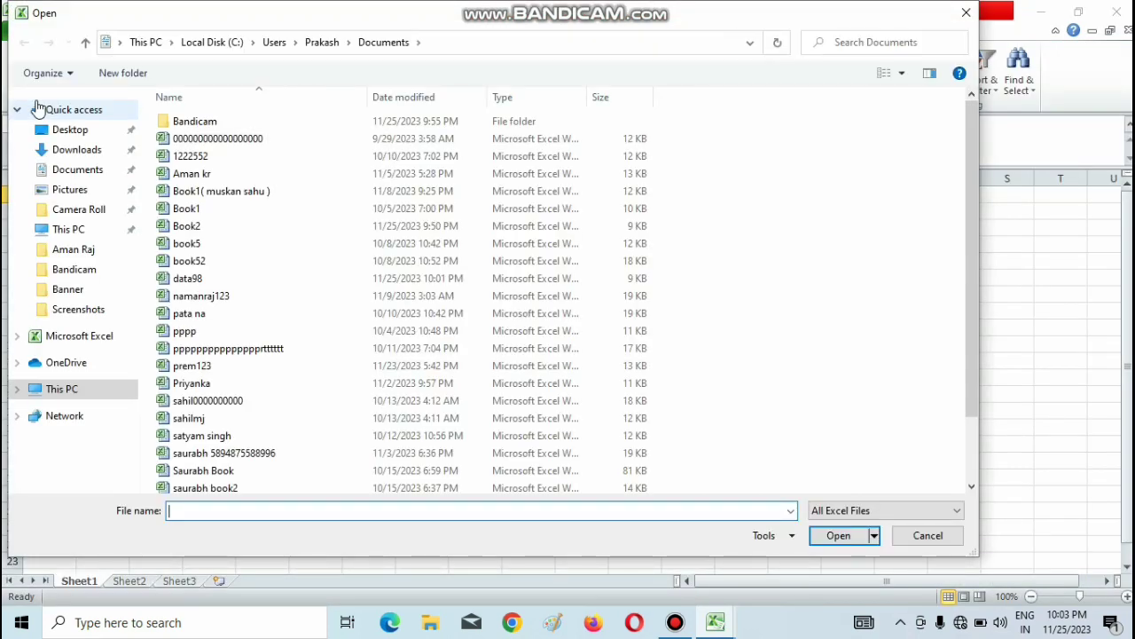
text(data)
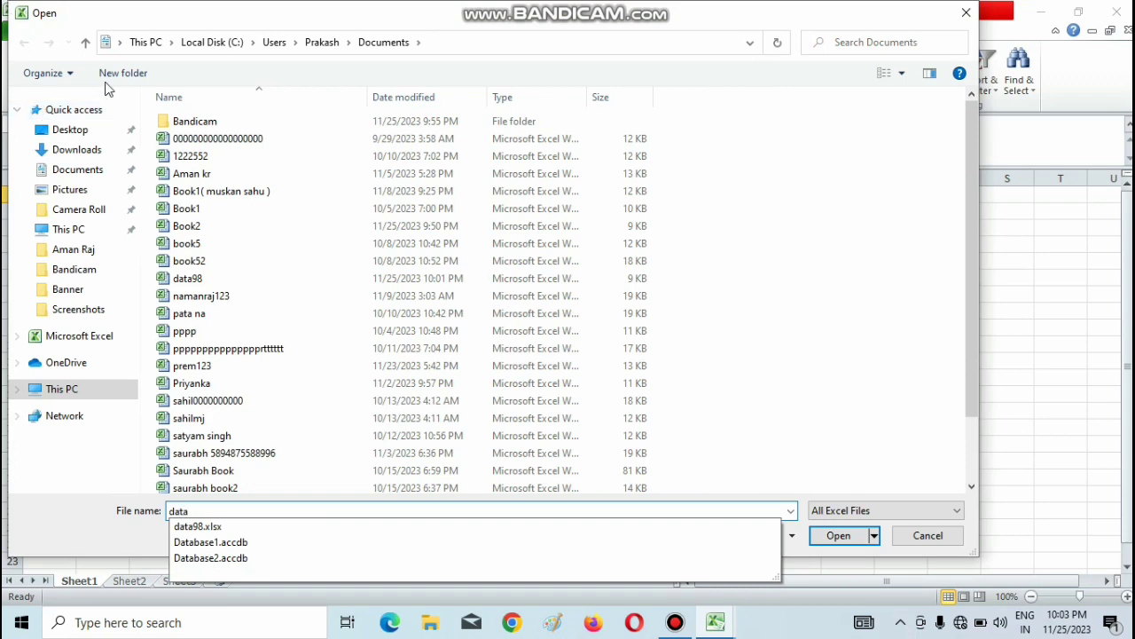
click(72, 133)
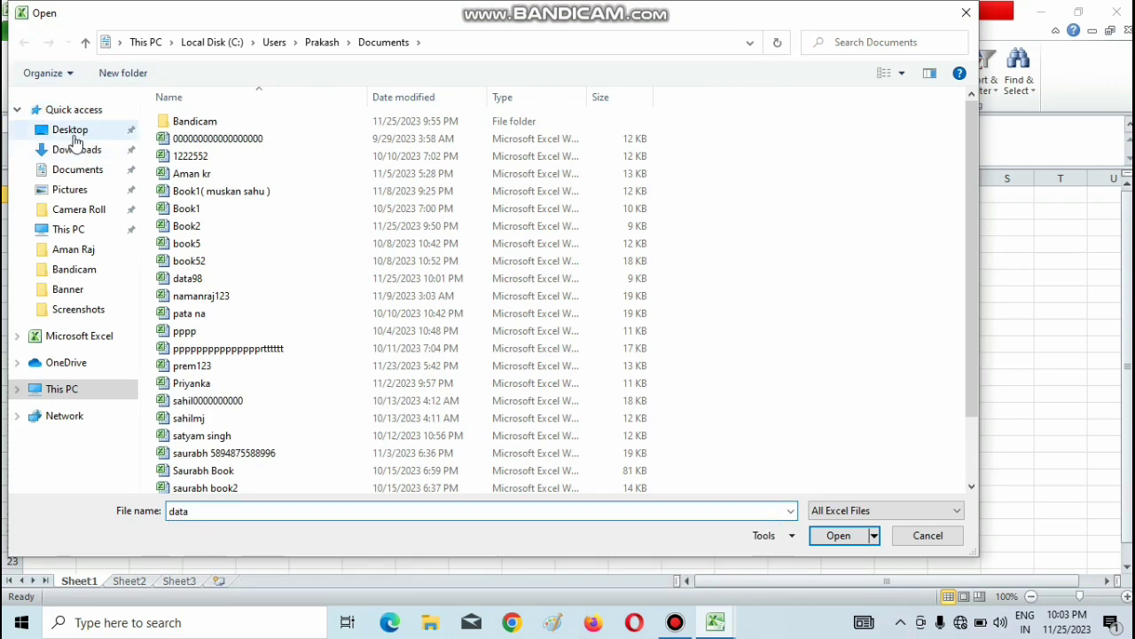
click(92, 151)
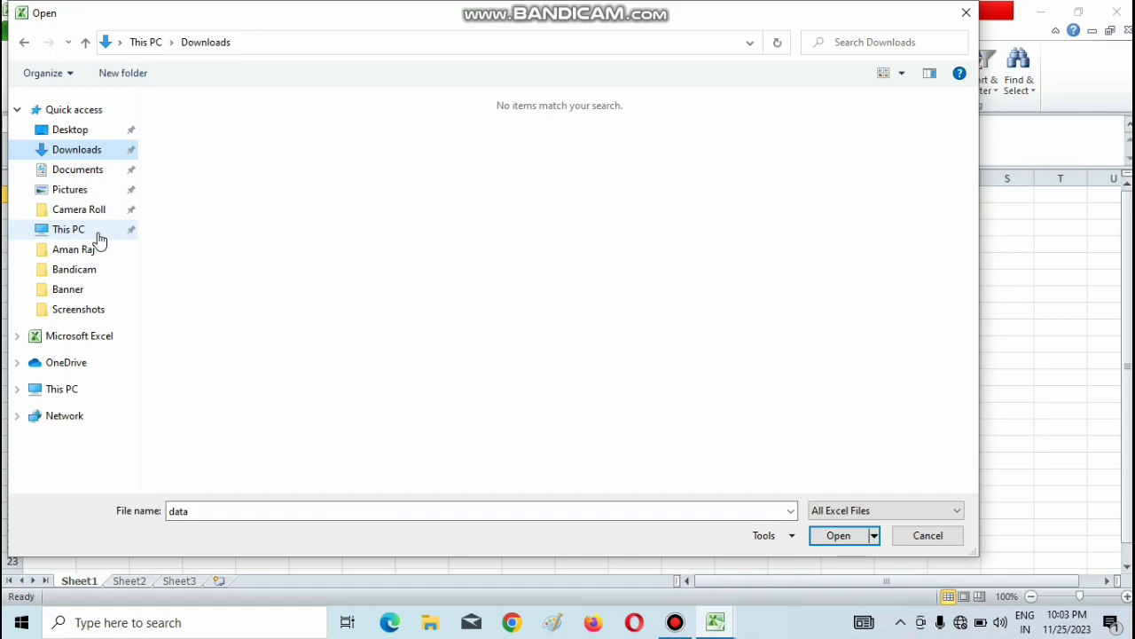
click(73, 176)
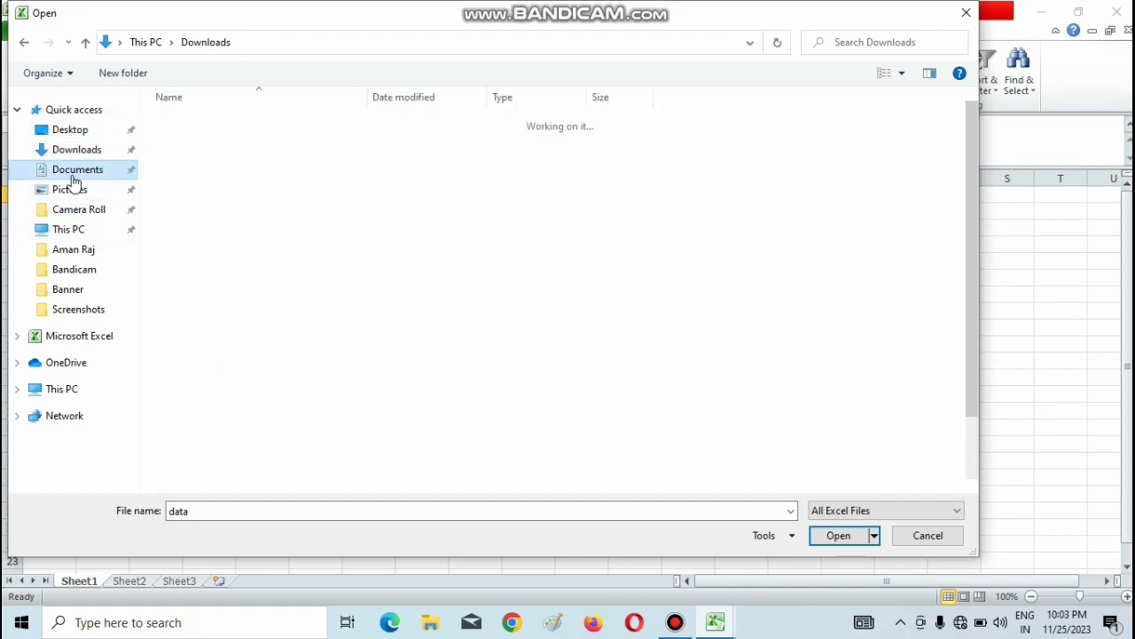
Enter "data" as the file name, pick the suggested data98.xlsx in the Documents folder, and open it.
click(213, 510)
double_click(213, 510)
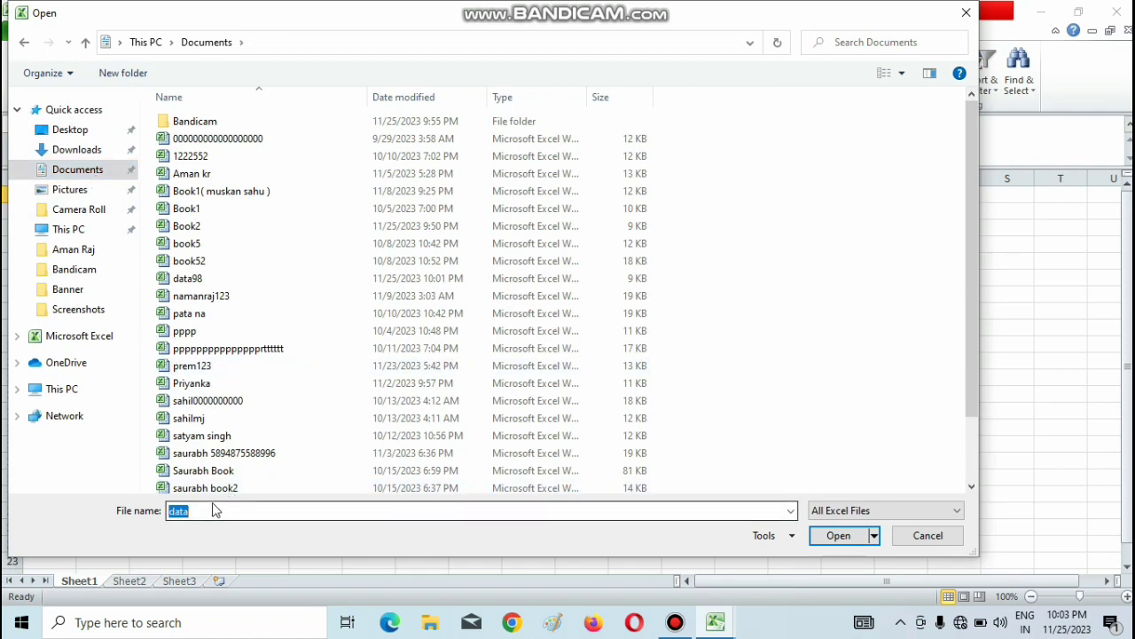
text(data)
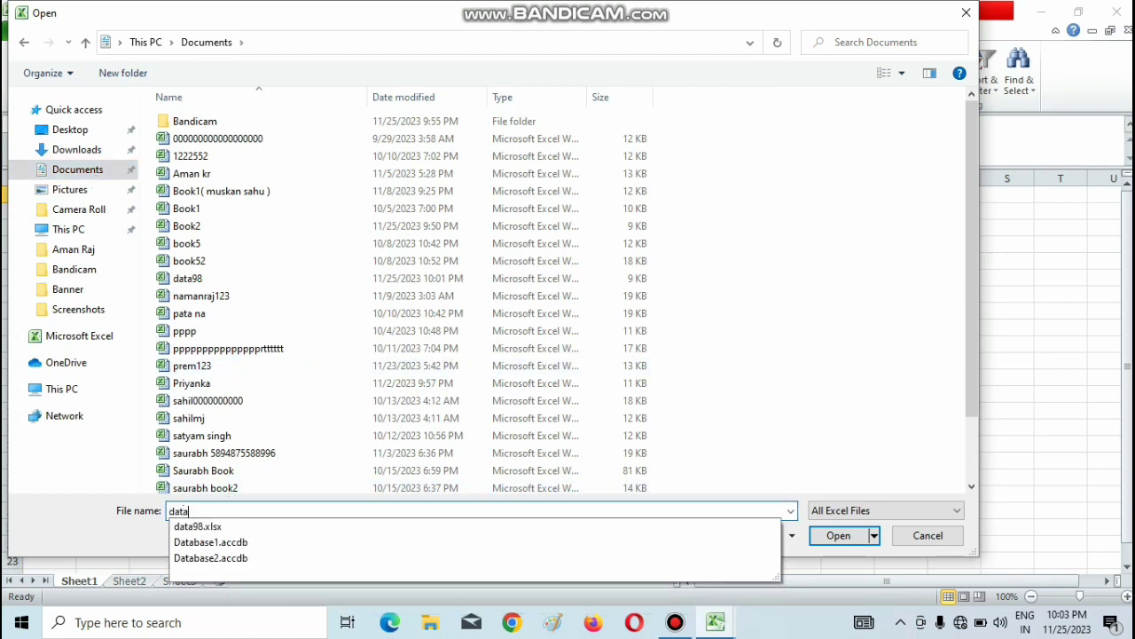
click(224, 527)
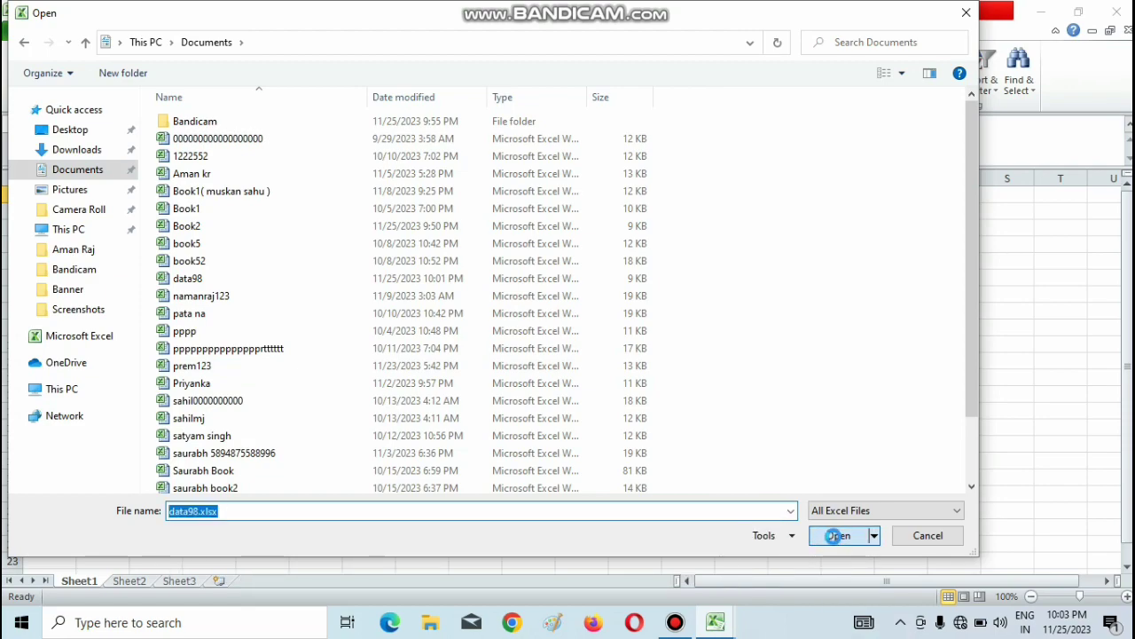
click(834, 534)
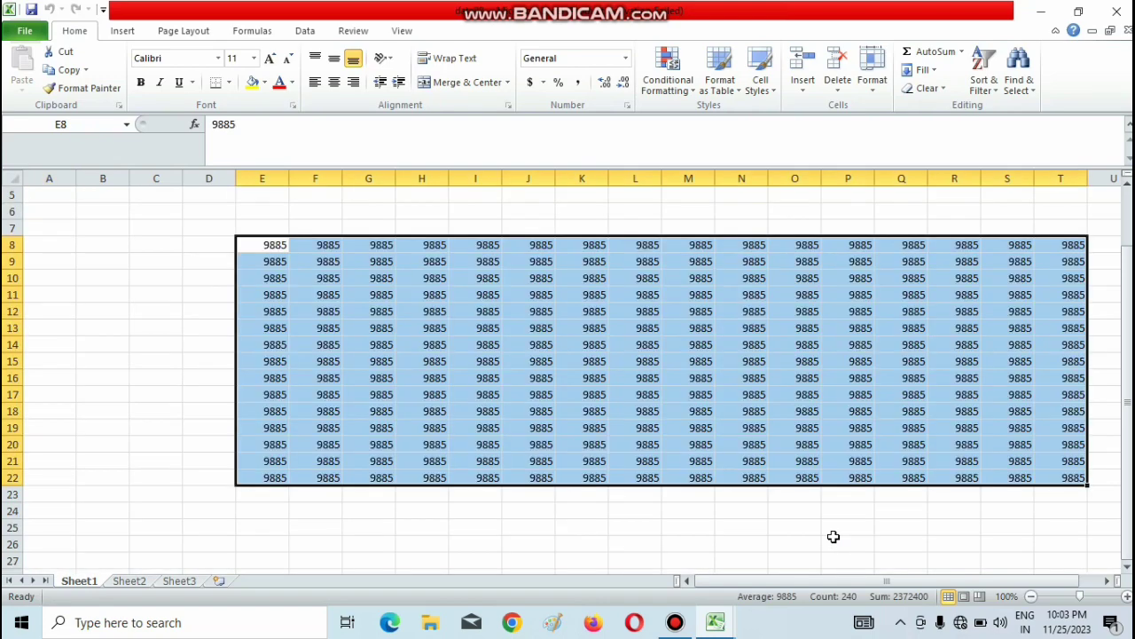
click(25, 34)
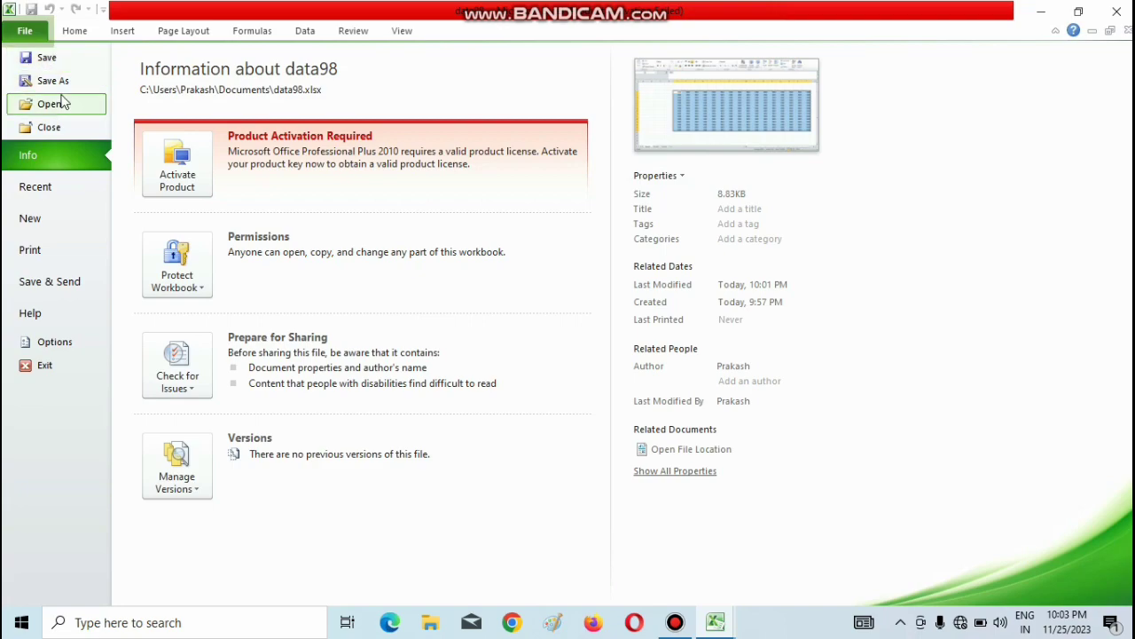
click(72, 33)
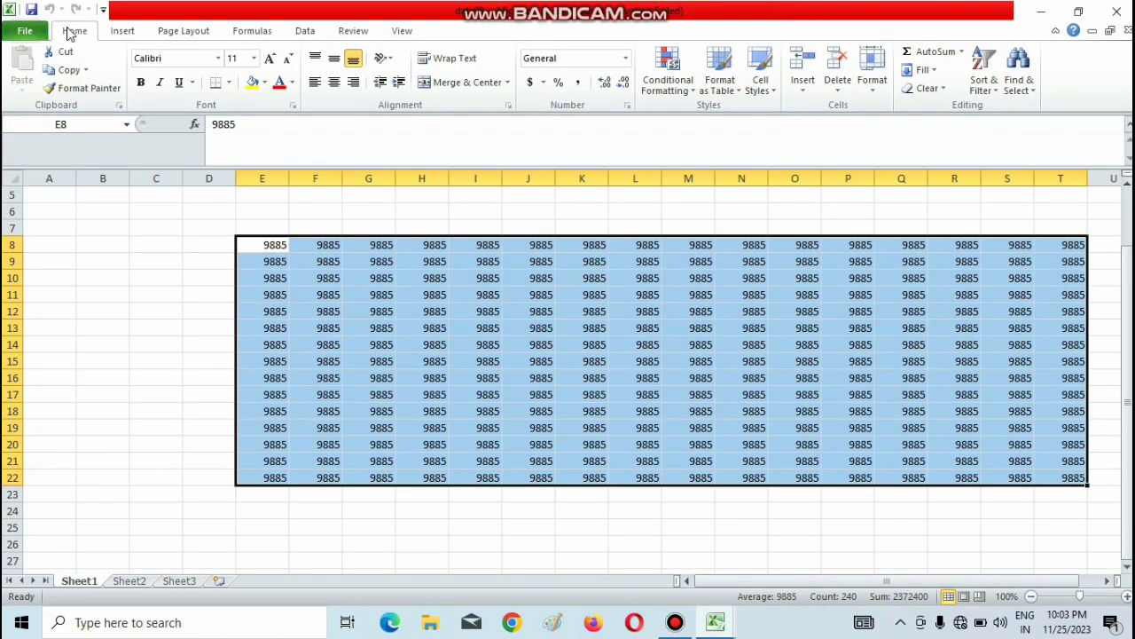
Fill the whole range F23:R30 below the existing data with the value 456464 in a single entry.
click(329, 495)
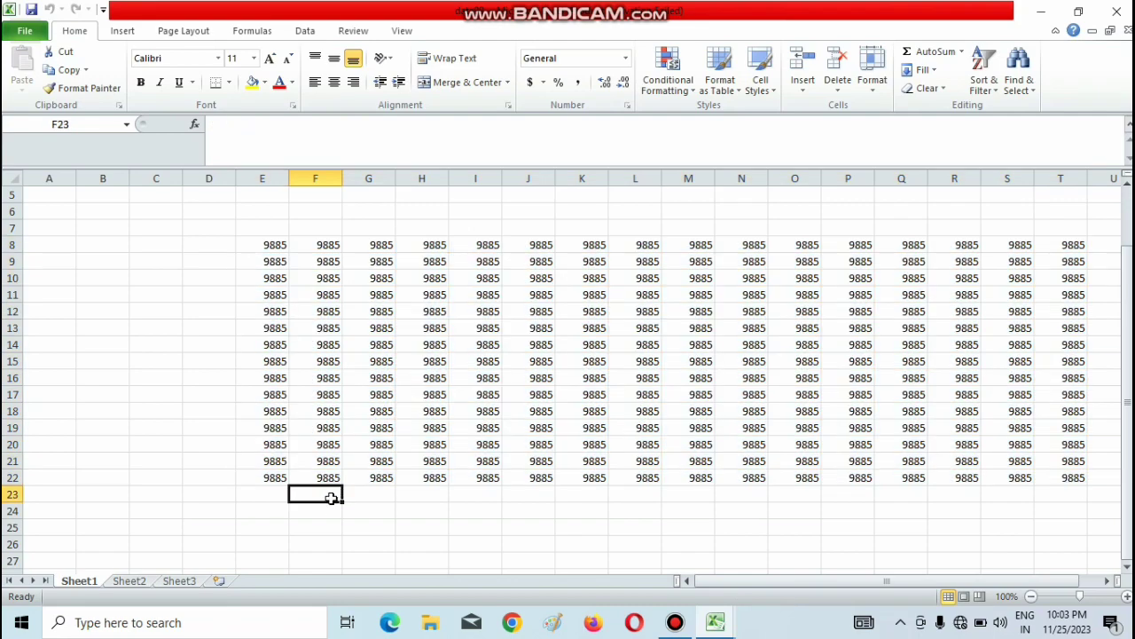
drag(325, 503, 512, 585)
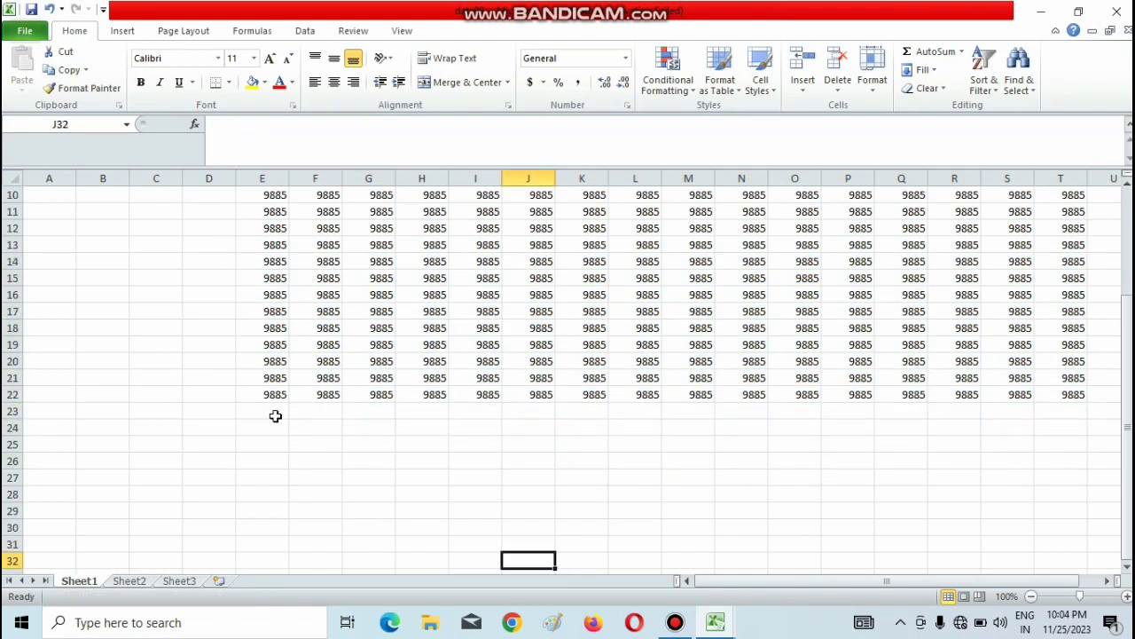
click(305, 404)
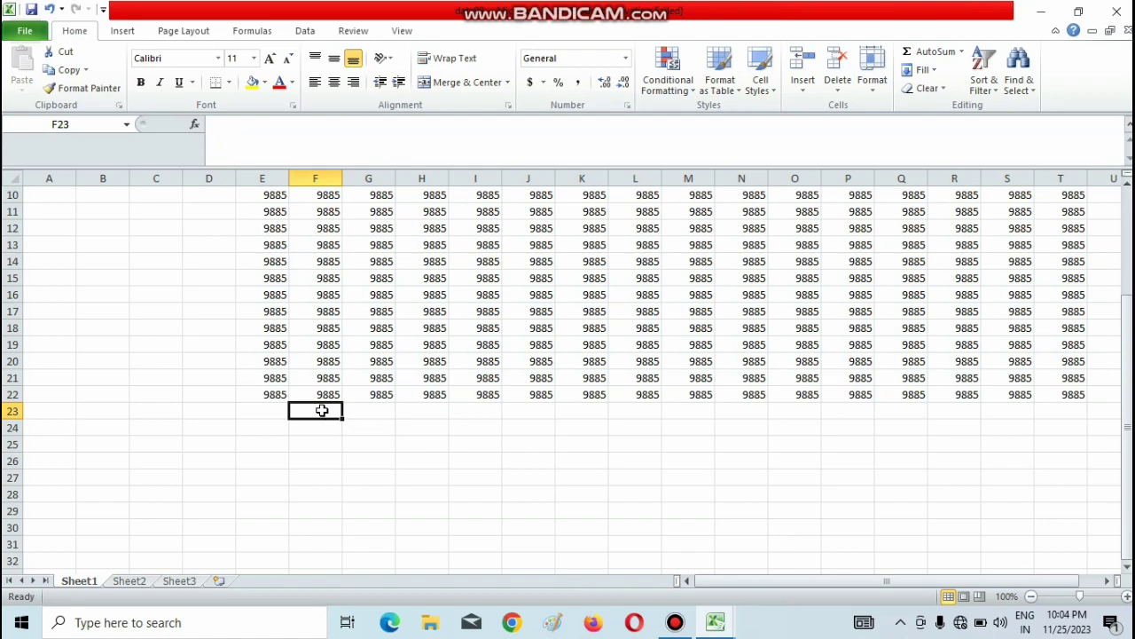
drag(322, 410, 974, 537)
text(456464)
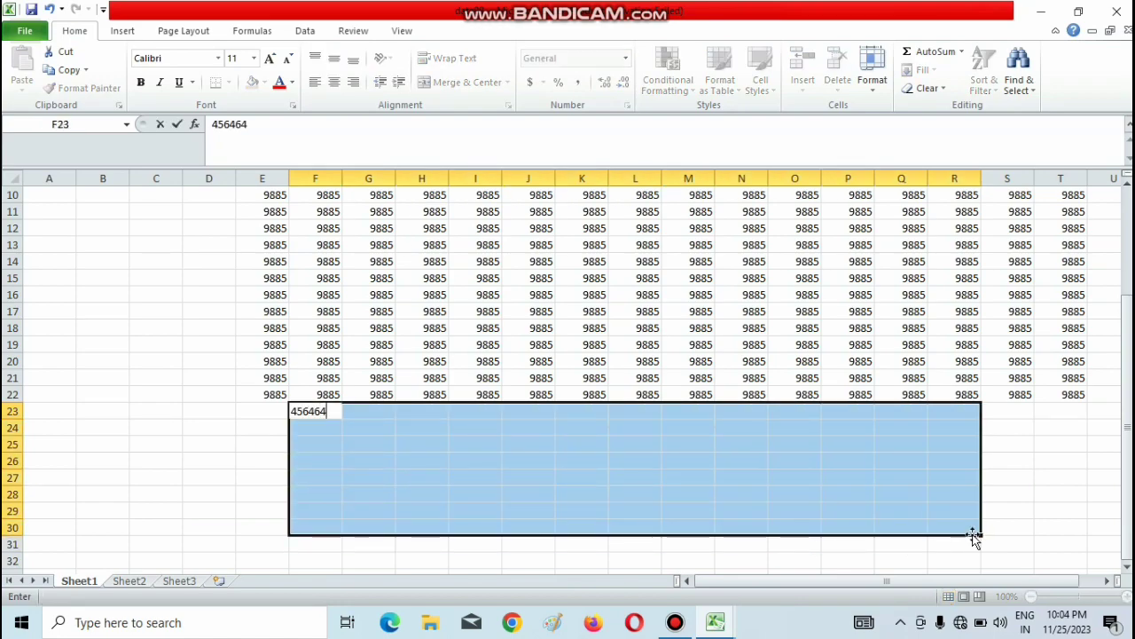
key(ctrl+Return)
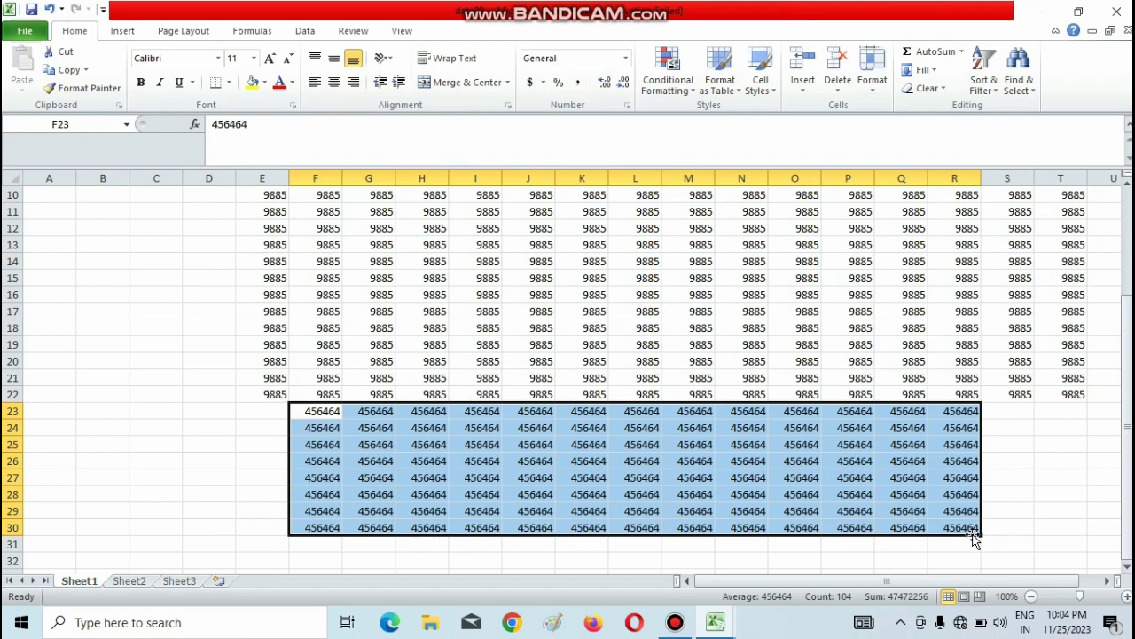
Save the changes to data98 and save a copy of the workbook as mnk in the Documents folder.
click(33, 34)
click(28, 56)
click(39, 32)
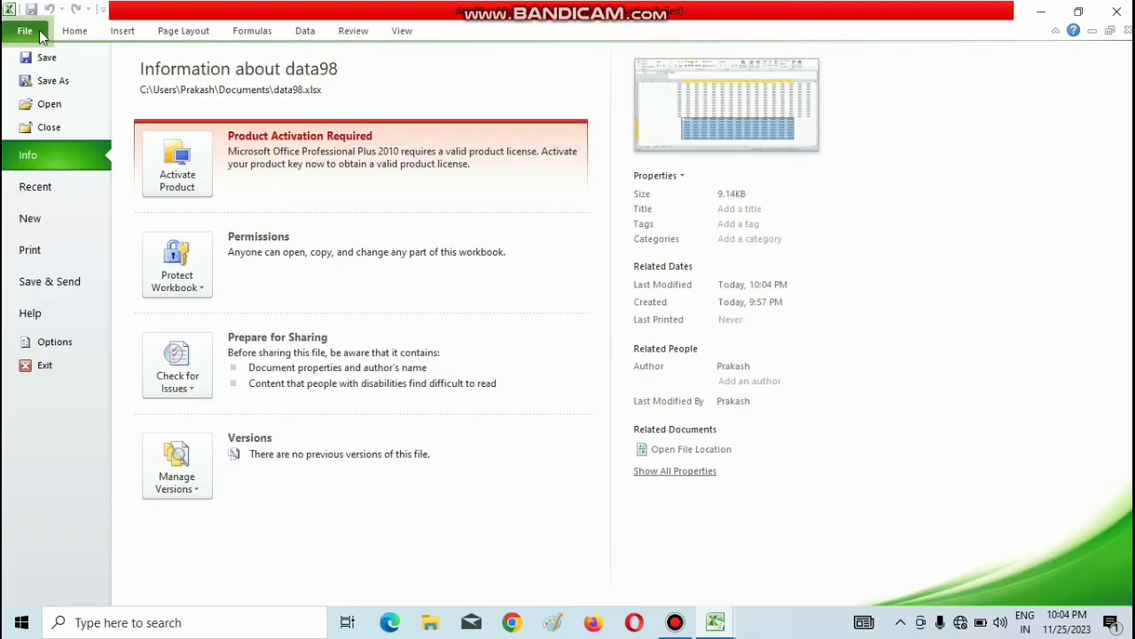
click(53, 80)
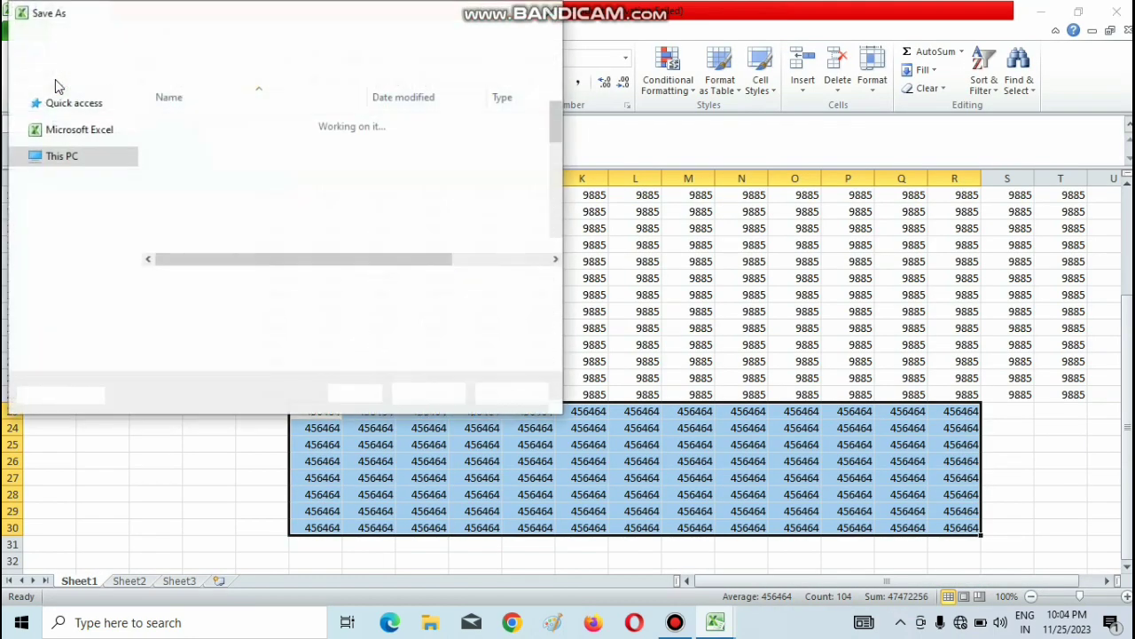
text(mnk)
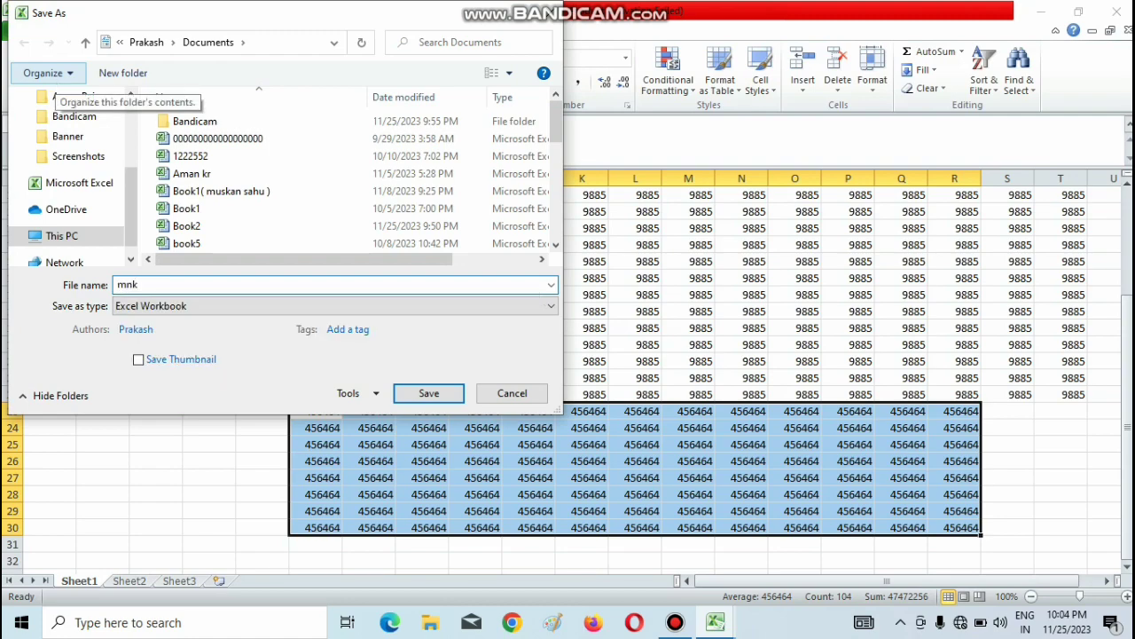
key(Return)
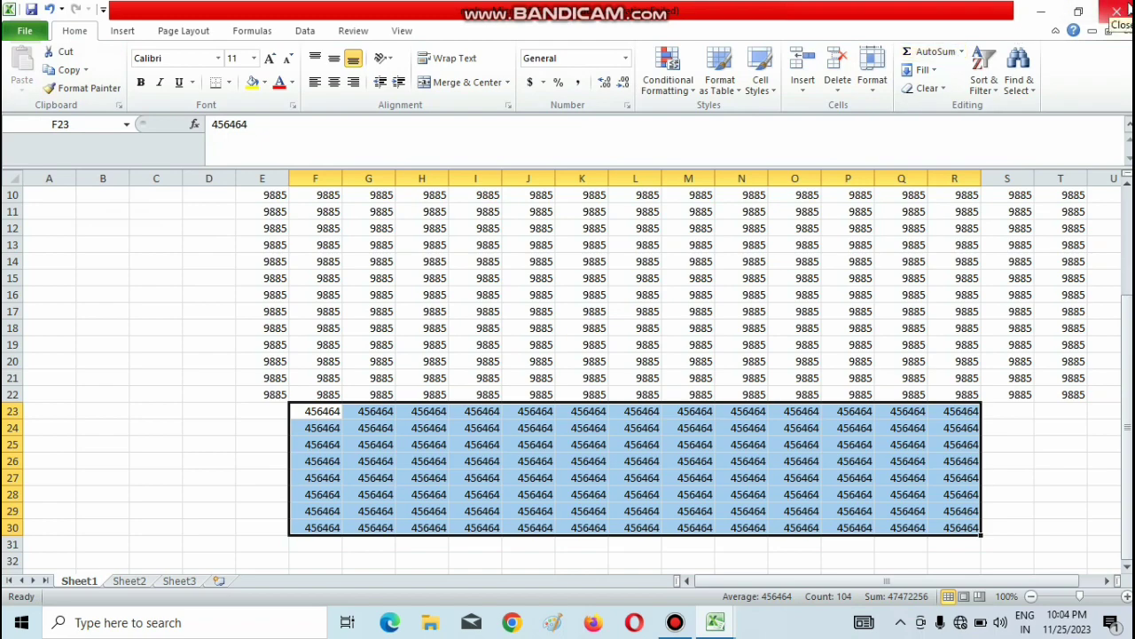
Close the current workbook and reopen mnk.xlsx by entering its name in the Open dialog.
click(38, 35)
click(48, 127)
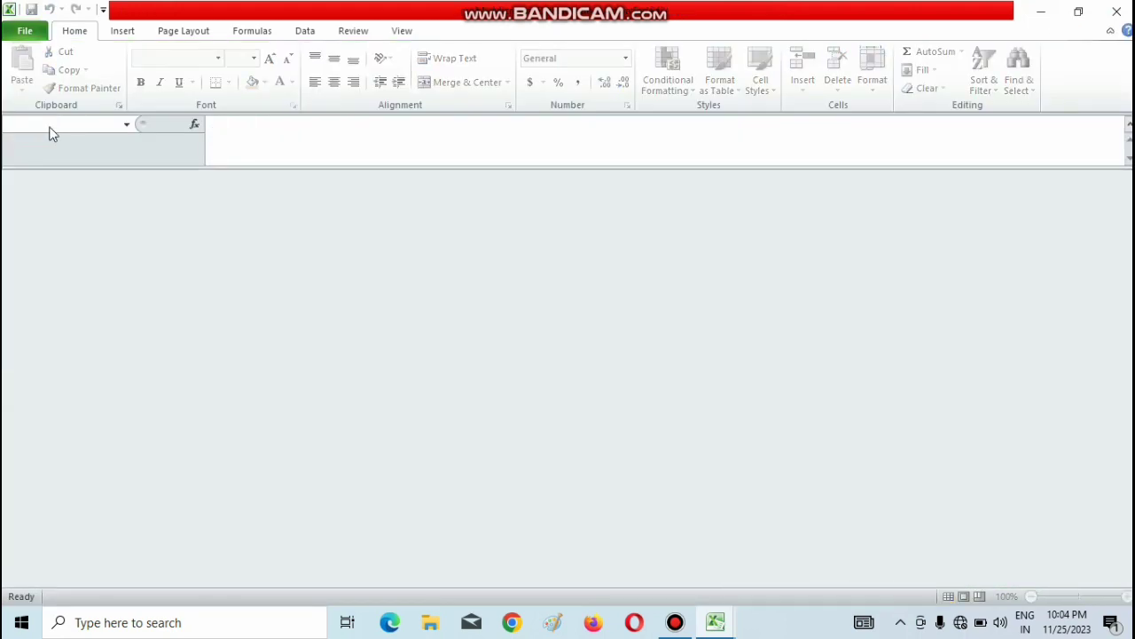
click(24, 34)
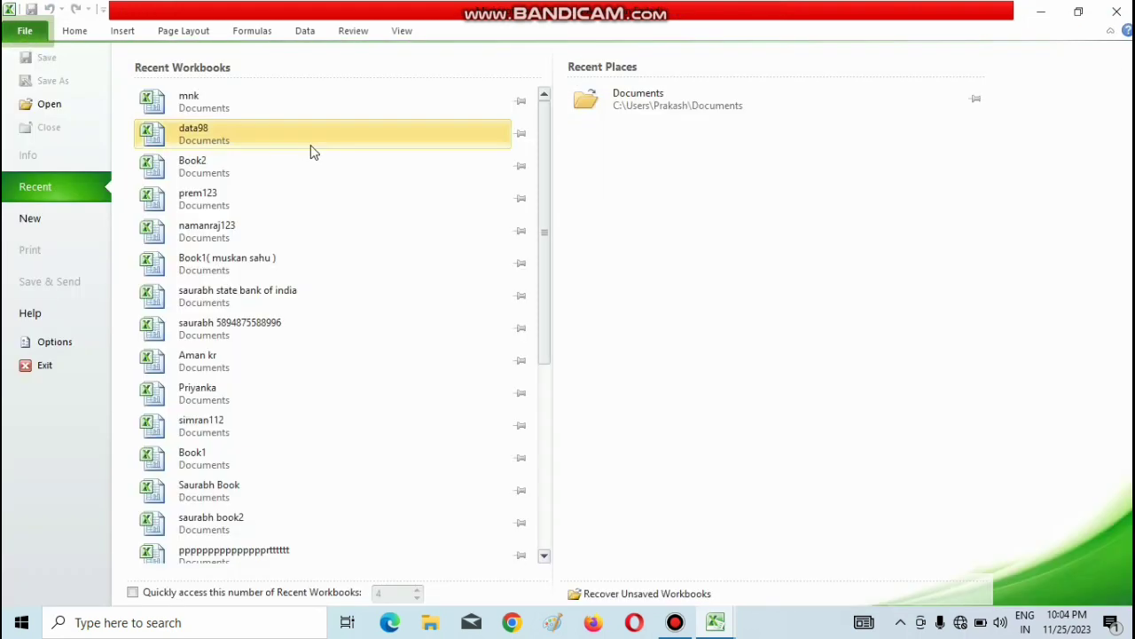
click(79, 110)
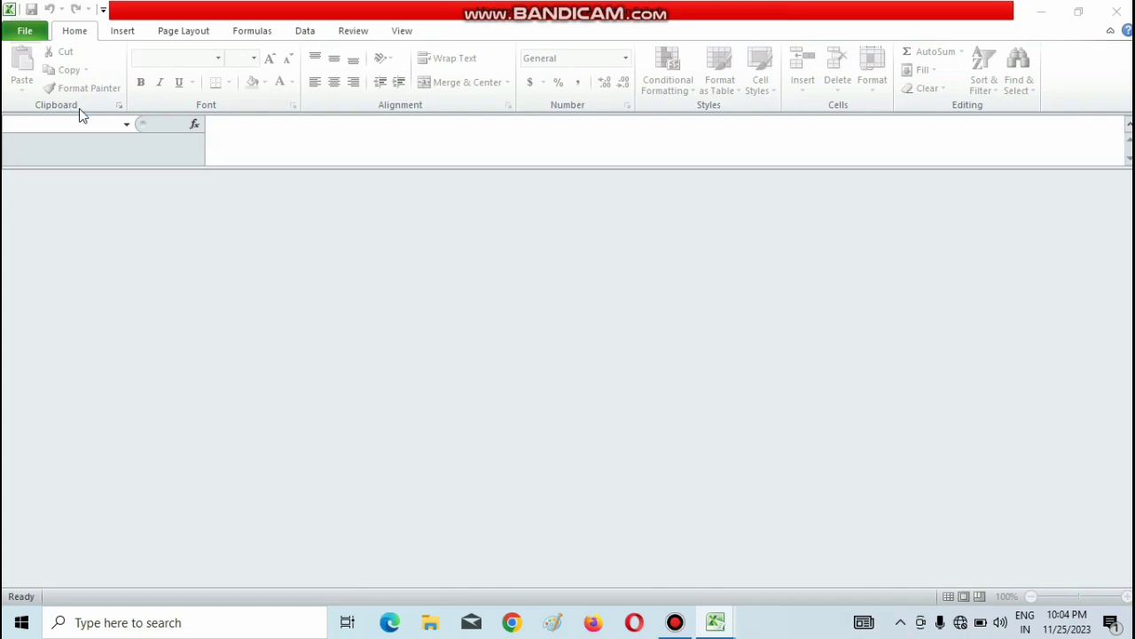
text(mn)
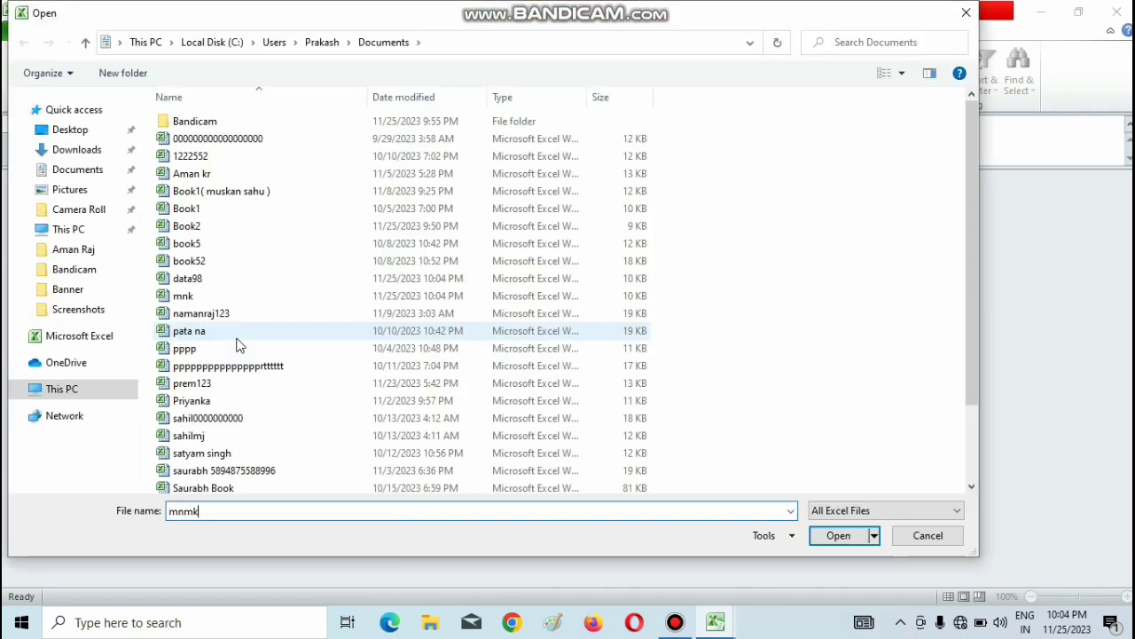
key(BackSpace)
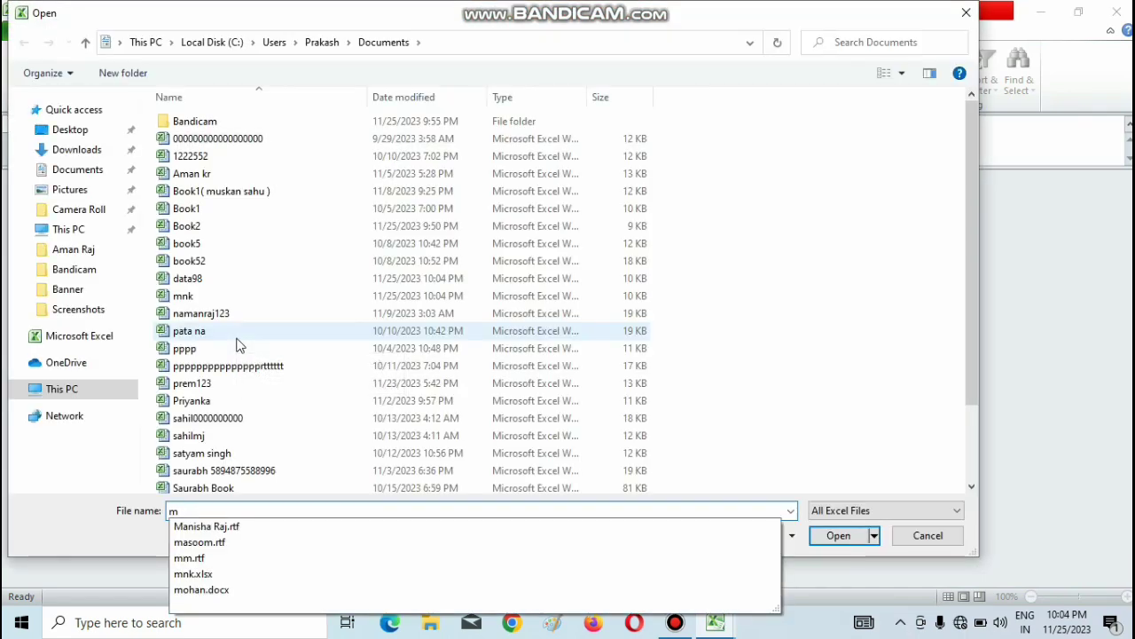
text(nk)
key(Down)
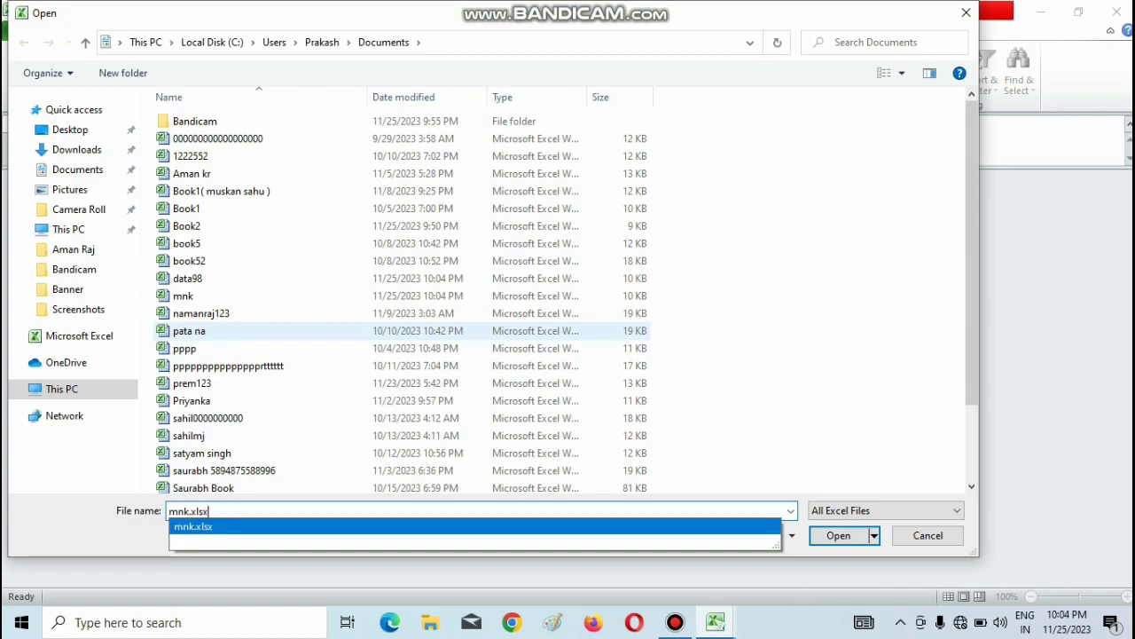
key(Return)
key(Return)
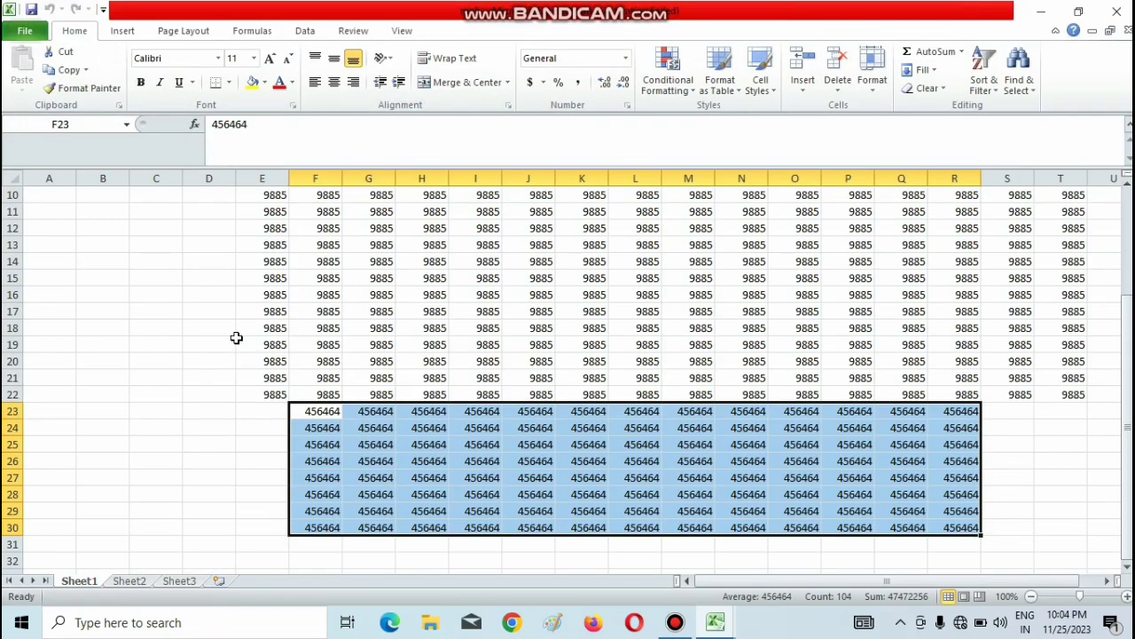
click(26, 39)
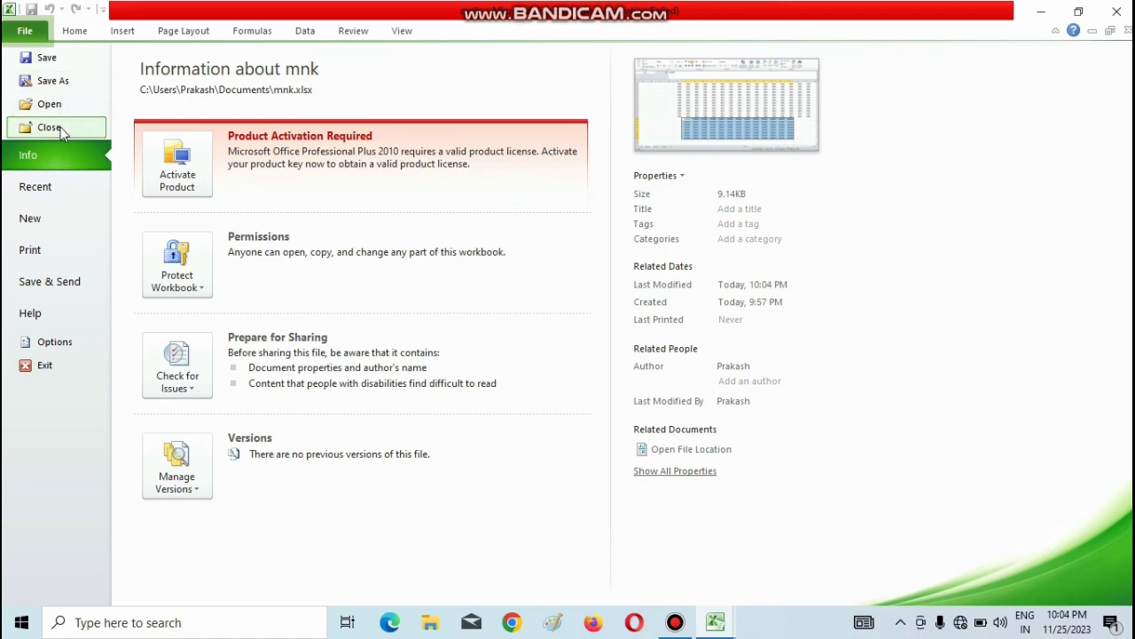
click(19, 35)
click(18, 37)
click(1040, 24)
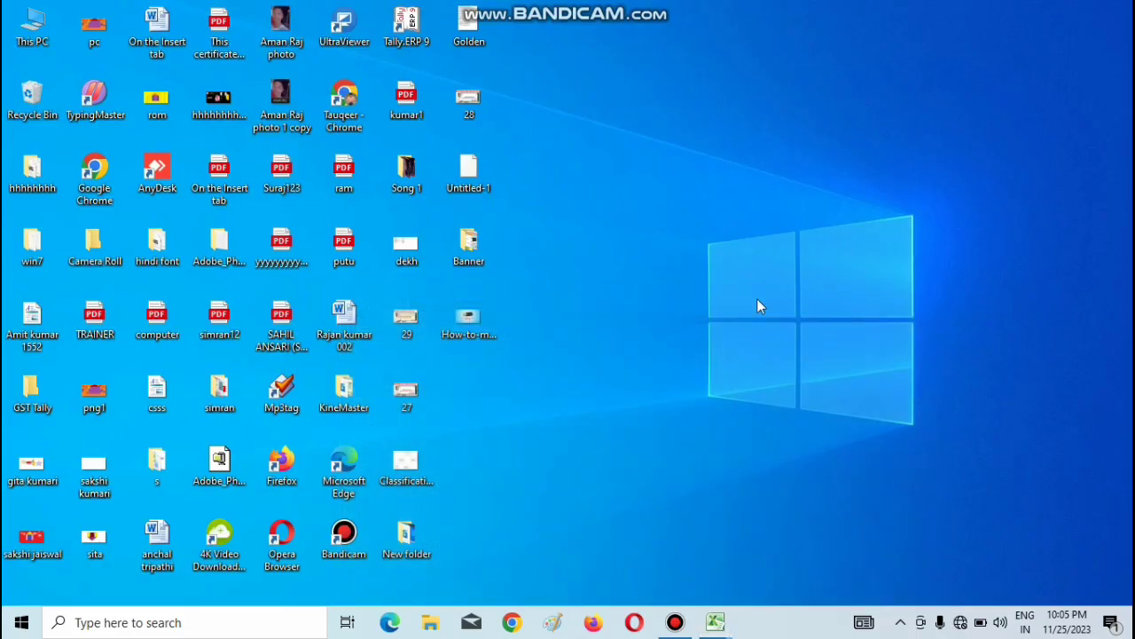
click(677, 622)
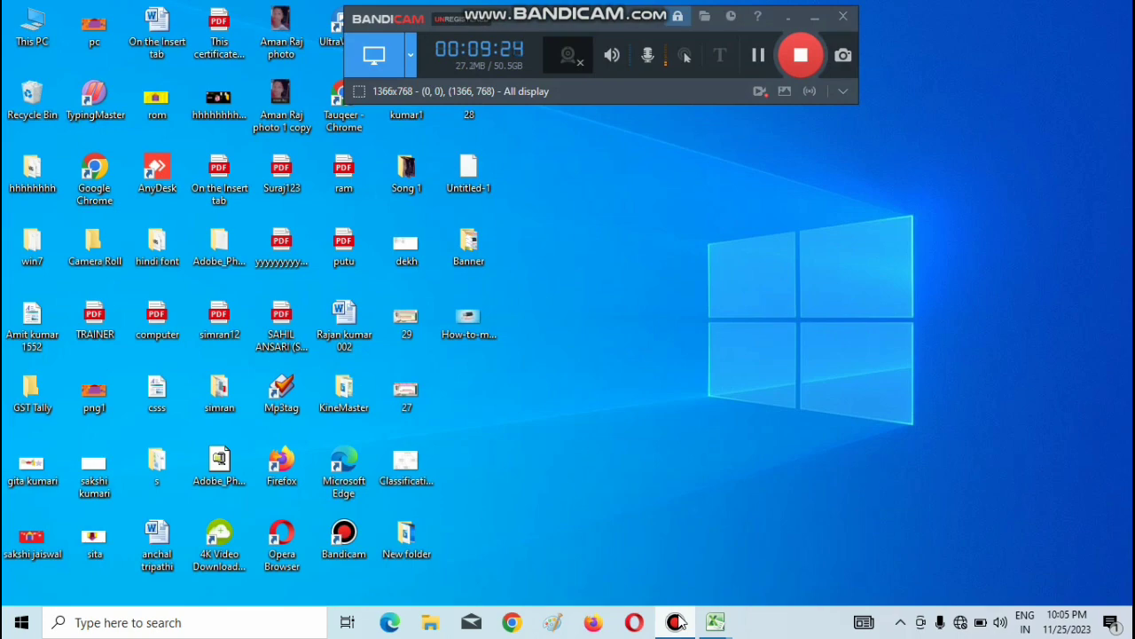